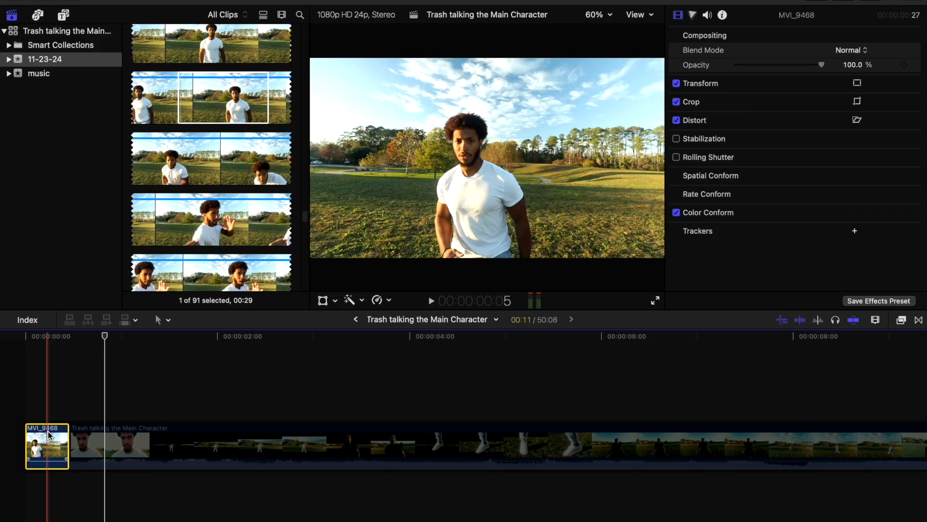
- Detach and delete the audio of the opening MVI_9468 clip, and place a duplicate of the clip directly above it
key(ctrl+shift+s)
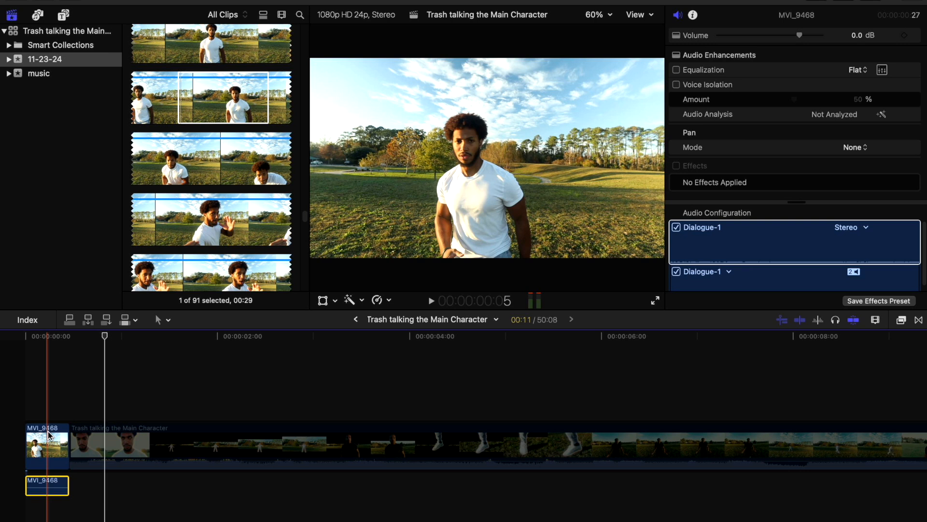
key(ctrl+z)
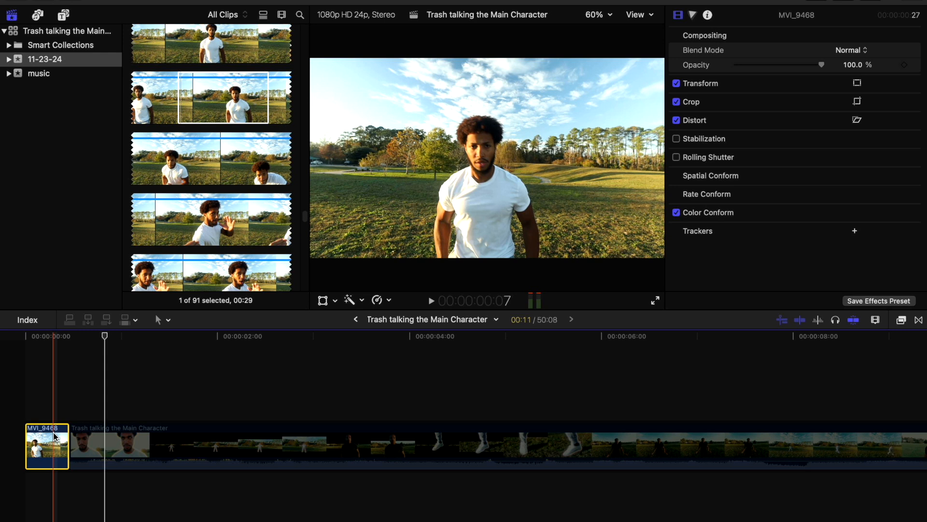
drag(54, 436, 53, 379)
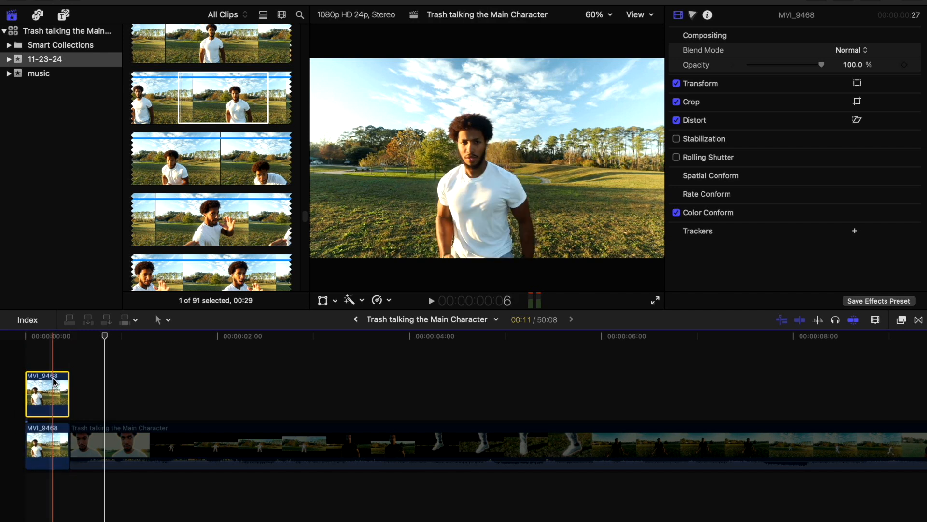
click(51, 343)
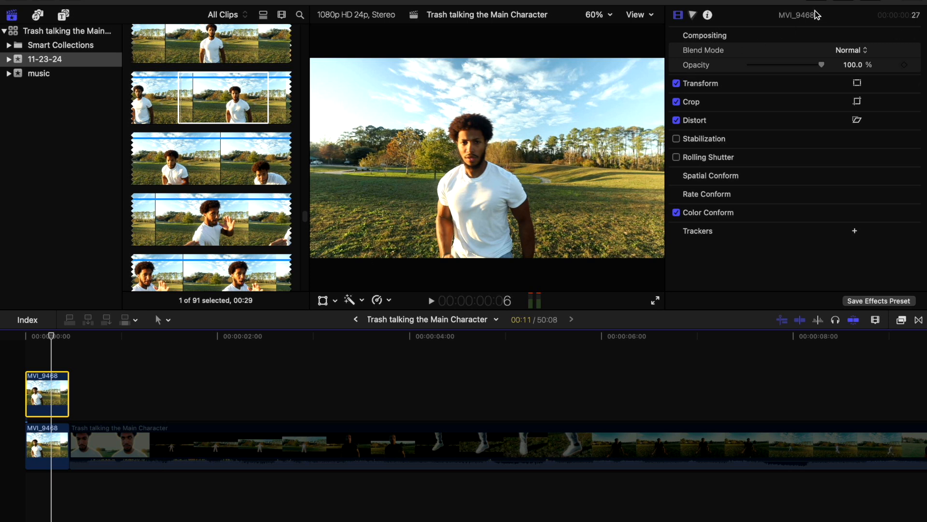
- Apply the Magnetic Mask effect from Masks and Keying to the man in the upper MVI_9468 clip
click(901, 319)
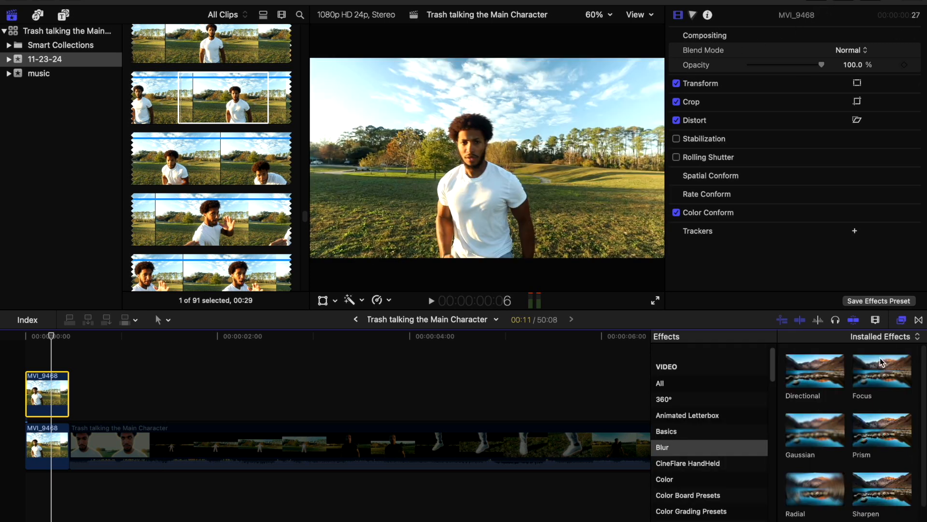
scroll(733, 472, down, 10)
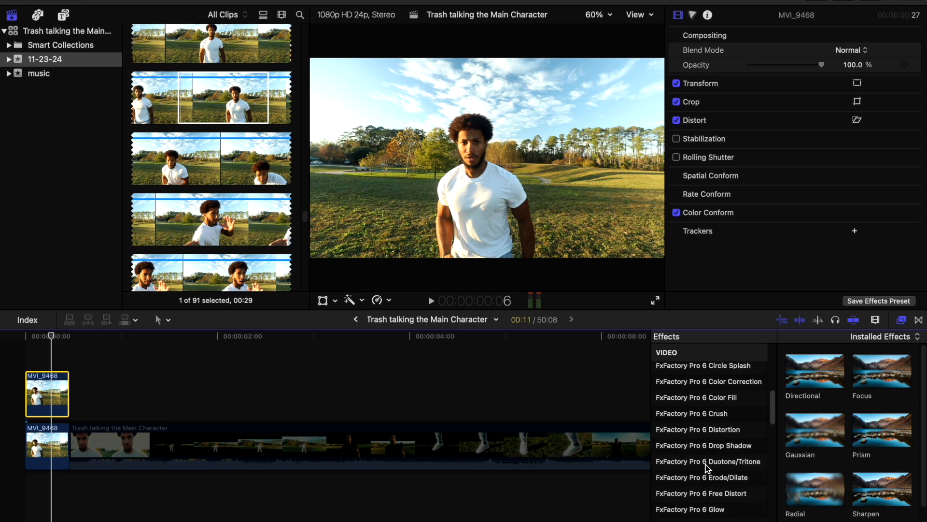
scroll(706, 463, up, 12)
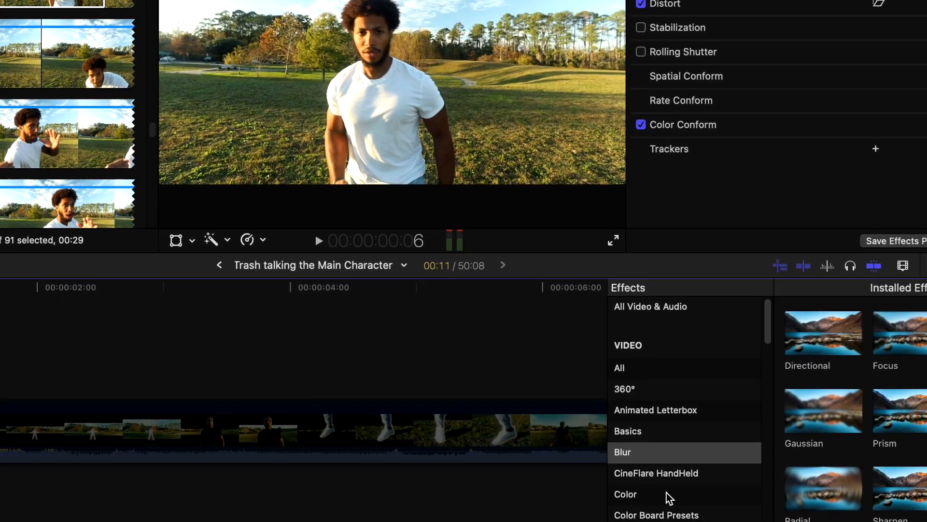
scroll(695, 493, down, 10)
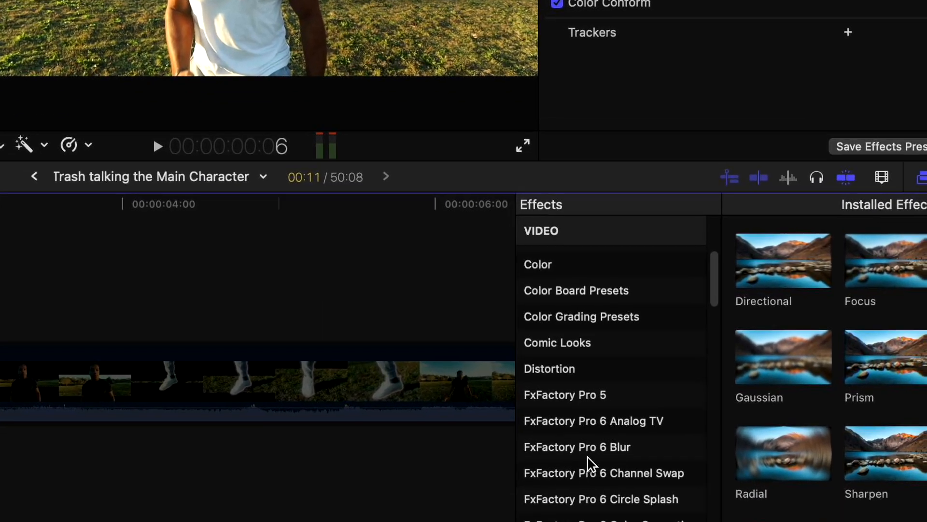
scroll(427, 384, down, 5)
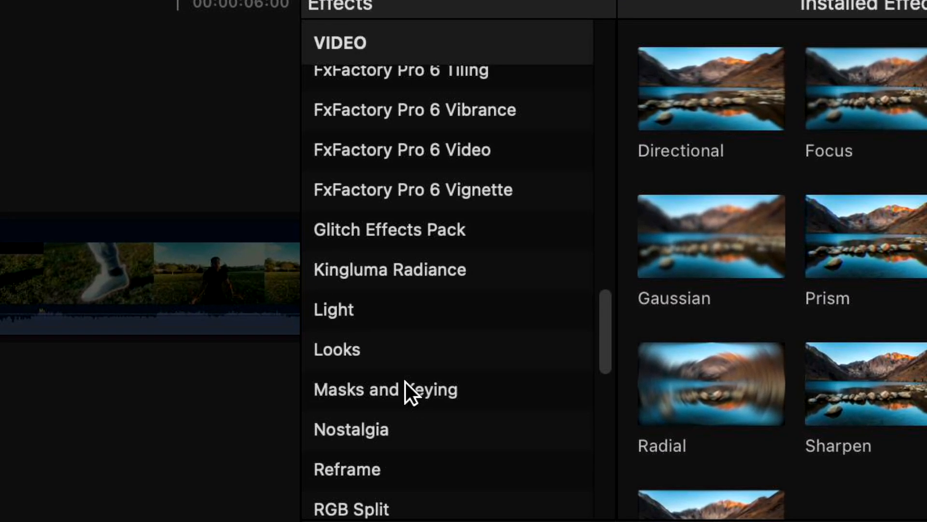
click(423, 385)
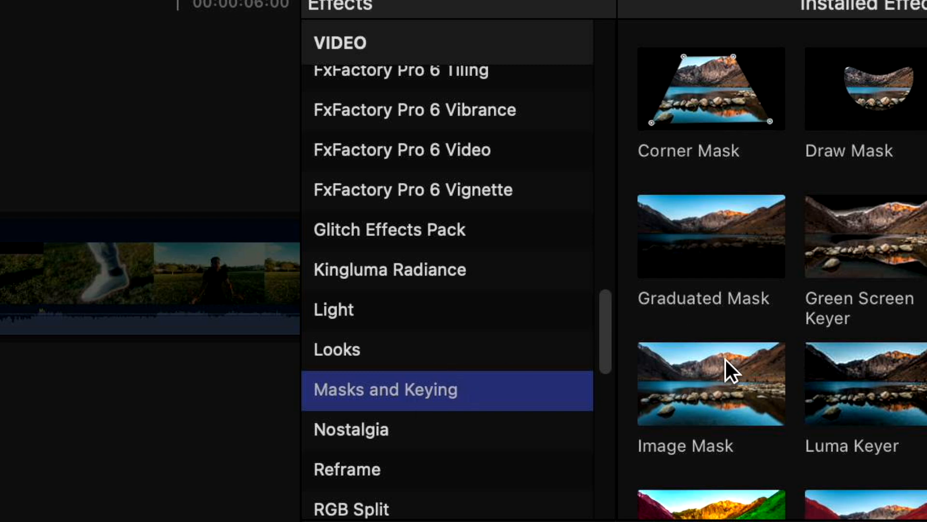
scroll(727, 360, down, 3)
drag(712, 385, 107, 371)
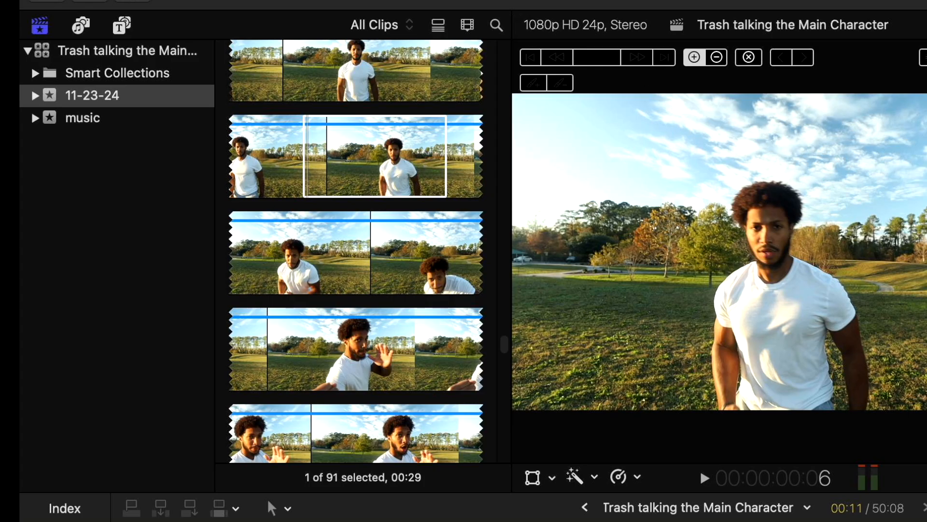
- Enlarge the viewer, analyze the Magnetic Mask selection covering the man across the clip, and finish mask editing
key(ctrl+super+1)
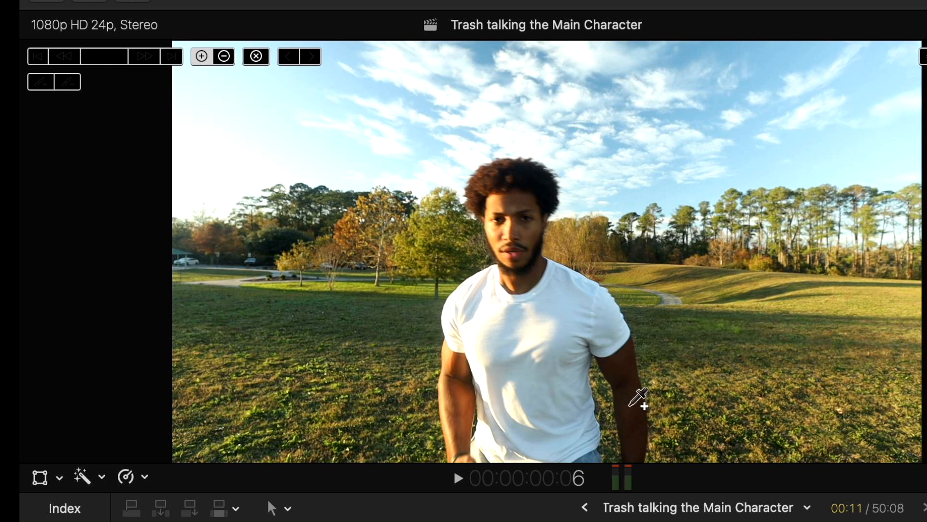
click(560, 290)
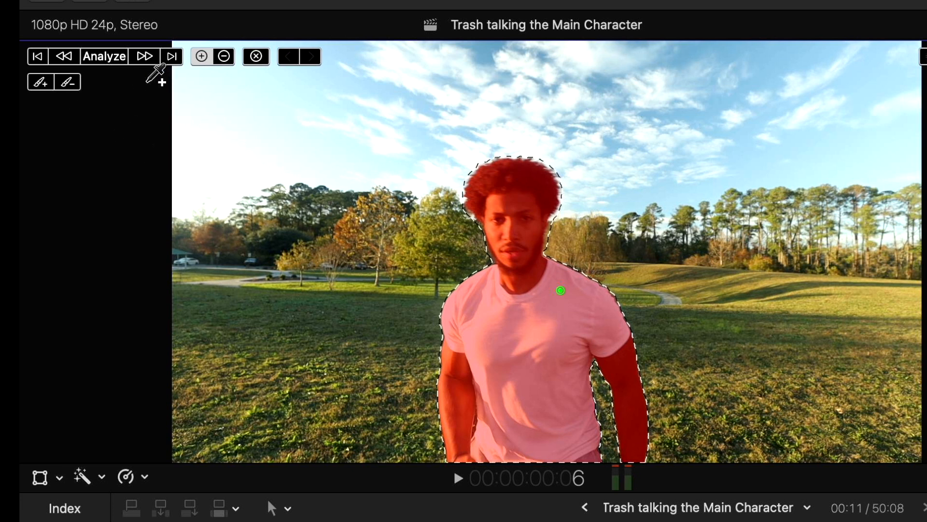
click(108, 58)
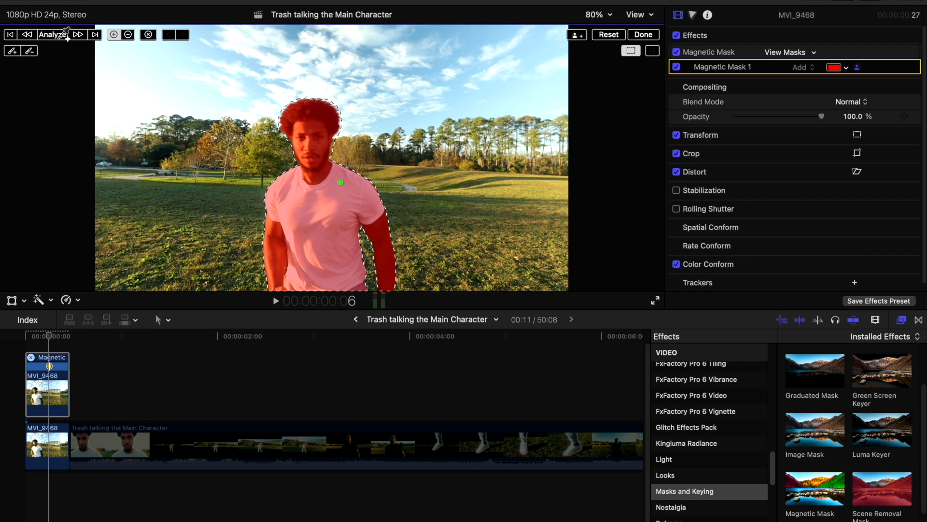
click(643, 35)
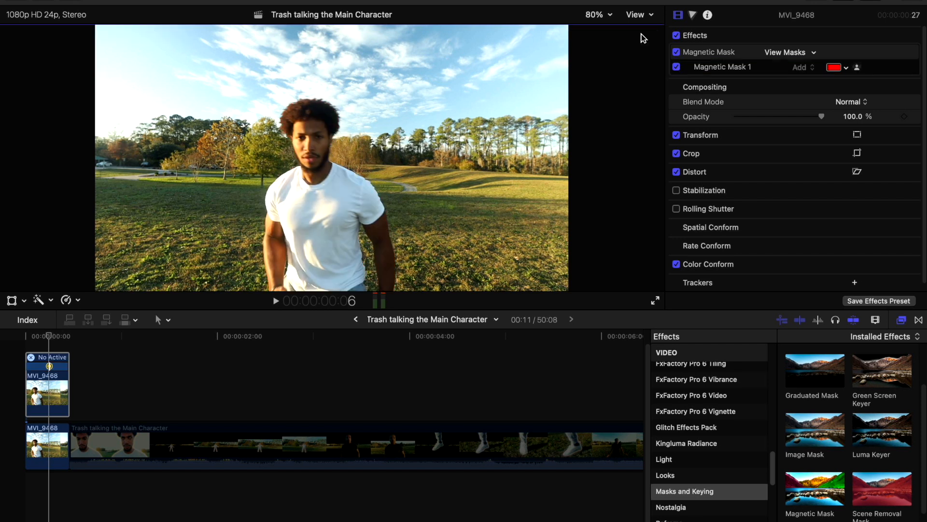
- Check the masked cutout on its own by disabling the lower MVI_9468 clip, scrubbing over it, and re-enabling the clip
mouse_move(63, 336)
mouse_down()
mouse_move(37, 338)
mouse_move(68, 336)
mouse_move(48, 336)
mouse_up()
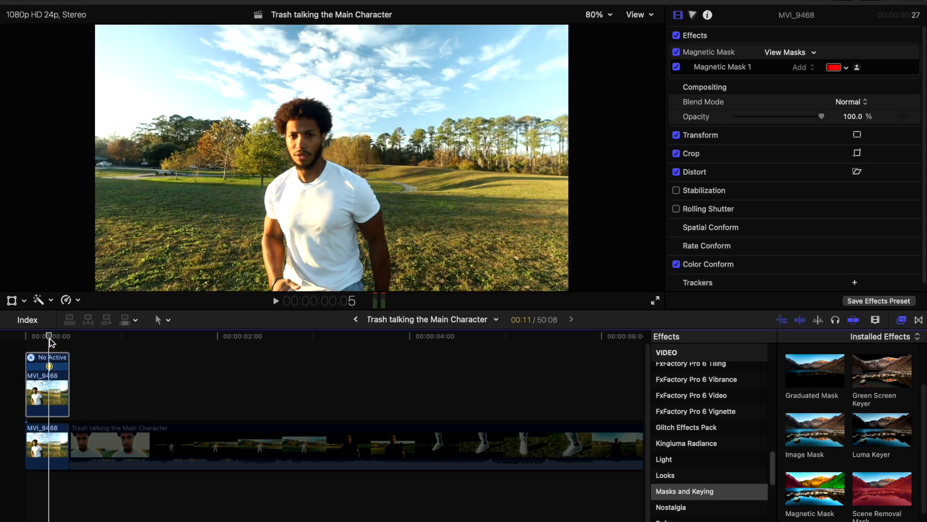
click(45, 449)
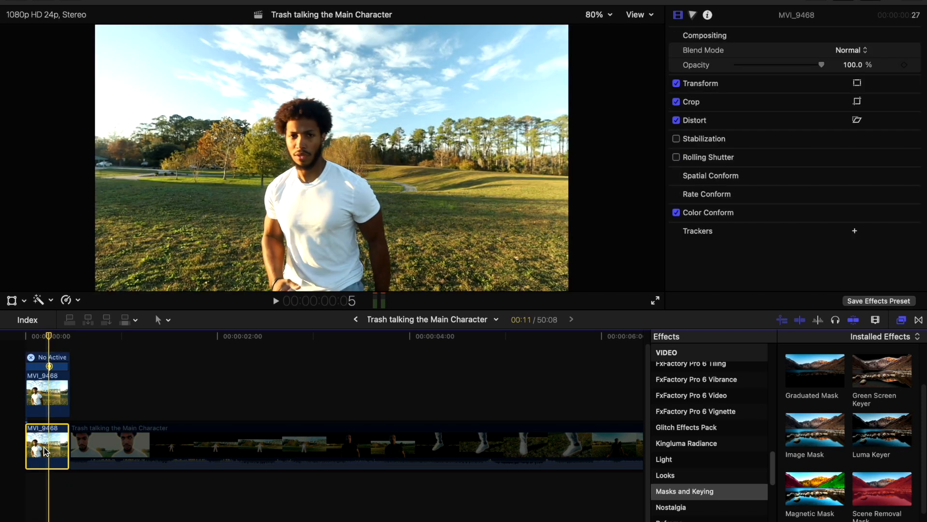
key(v)
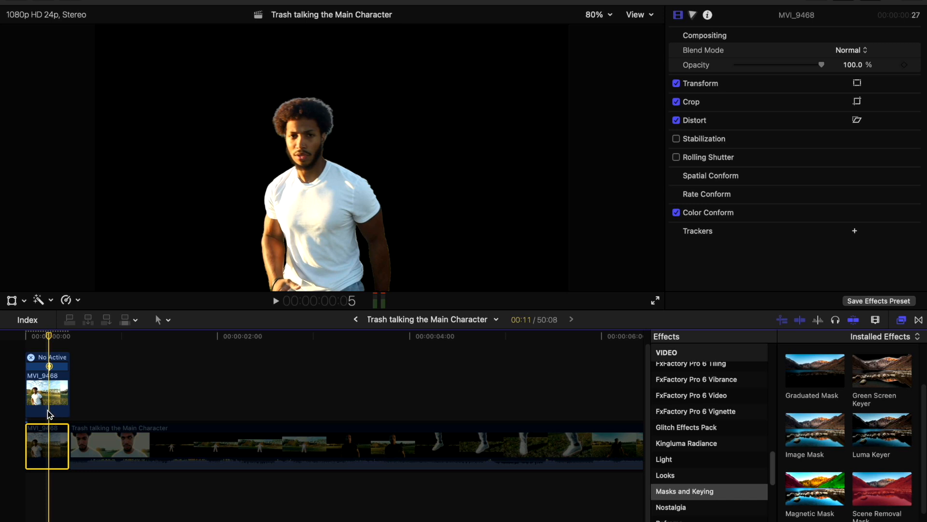
drag(49, 338, 52, 362)
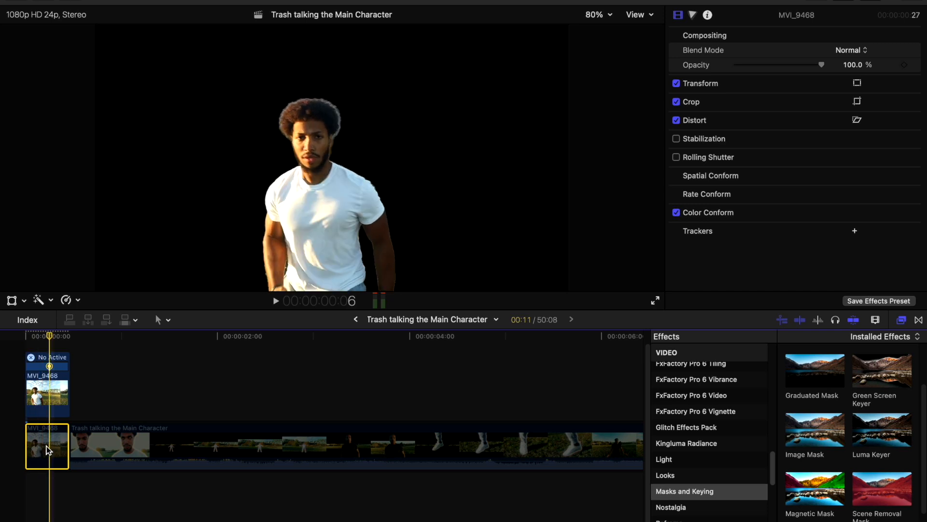
key(v)
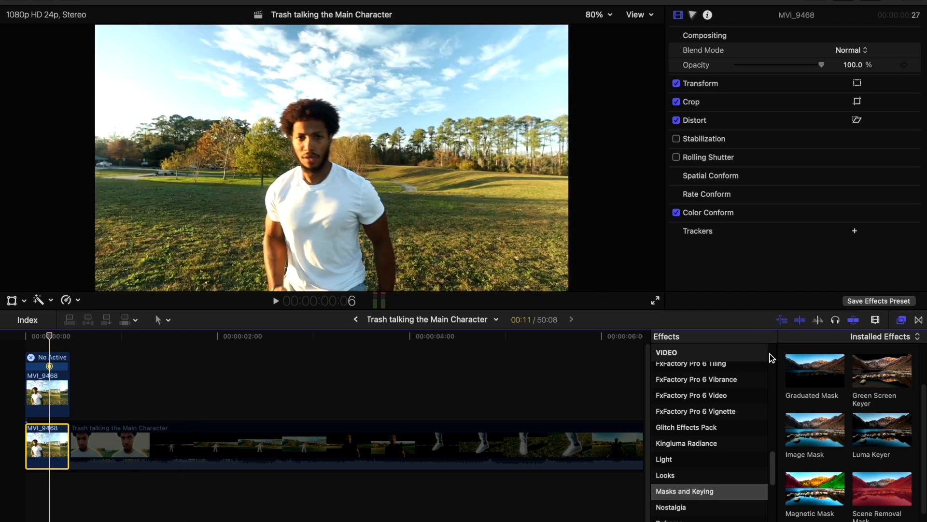
- Select the masked upper clip and find the x Alpha Edge Glow effects in the Kingluma Radiance category
drag(48, 337, 46, 339)
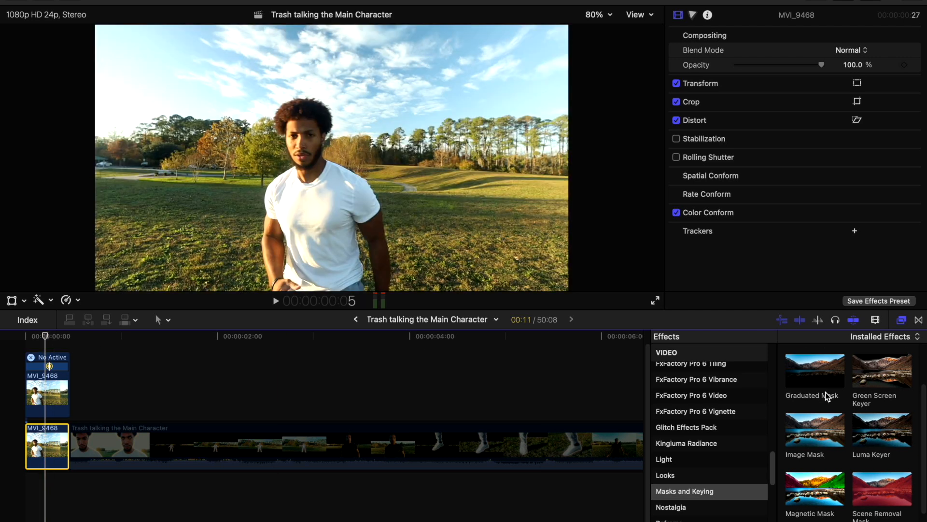
click(54, 391)
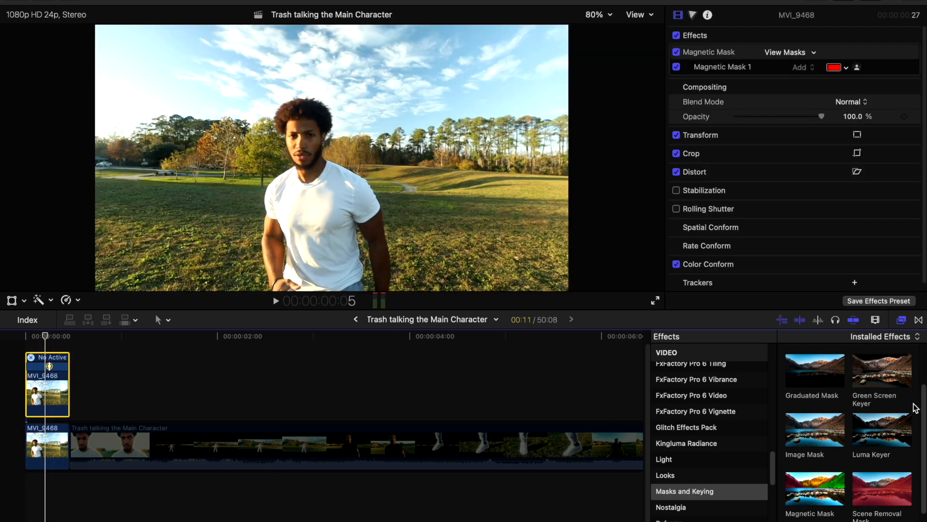
scroll(908, 410, down, 2)
scroll(729, 492, down, 5)
scroll(729, 491, up, 3)
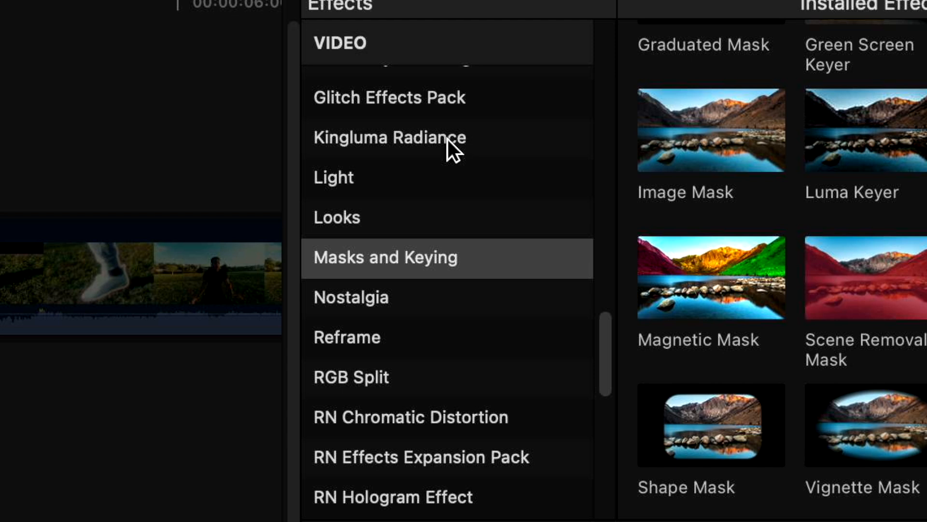
click(448, 139)
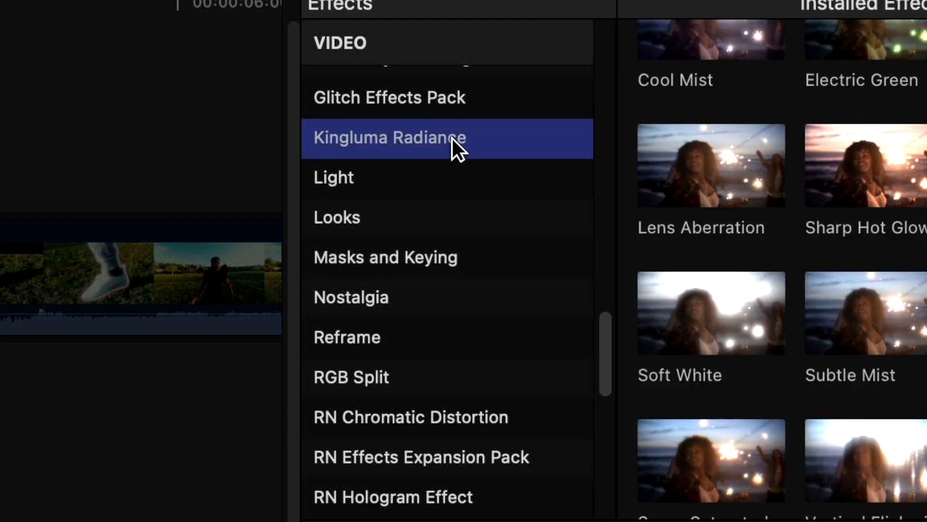
scroll(838, 181, down, 3)
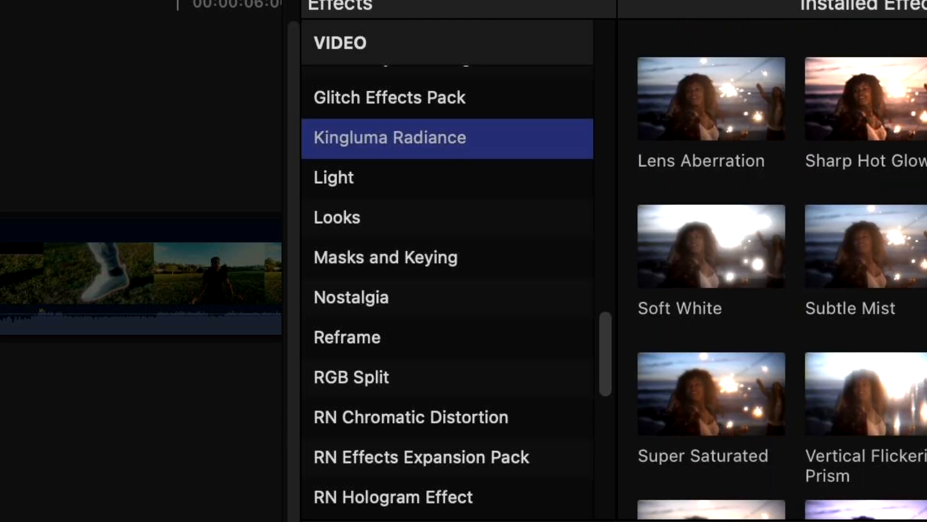
scroll(772, 270, down, 15)
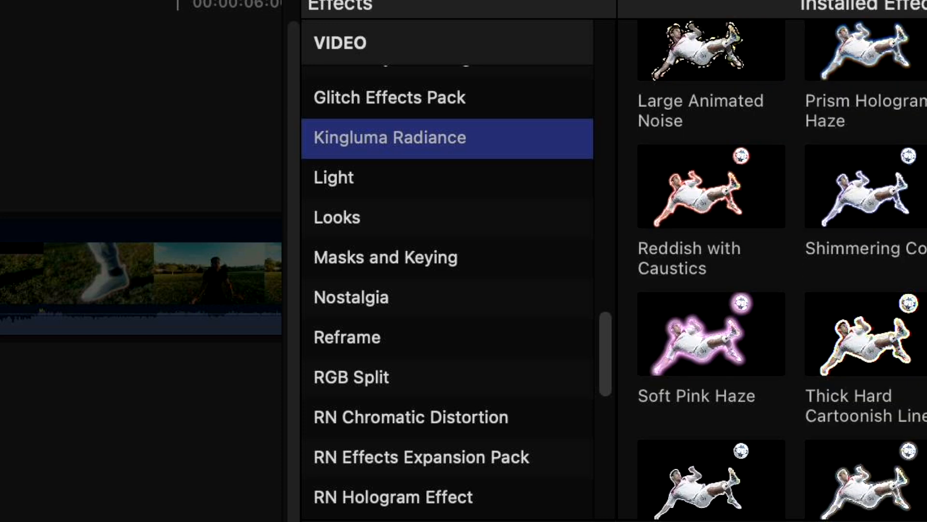
scroll(670, 330, up, 1)
scroll(698, 309, up, 8)
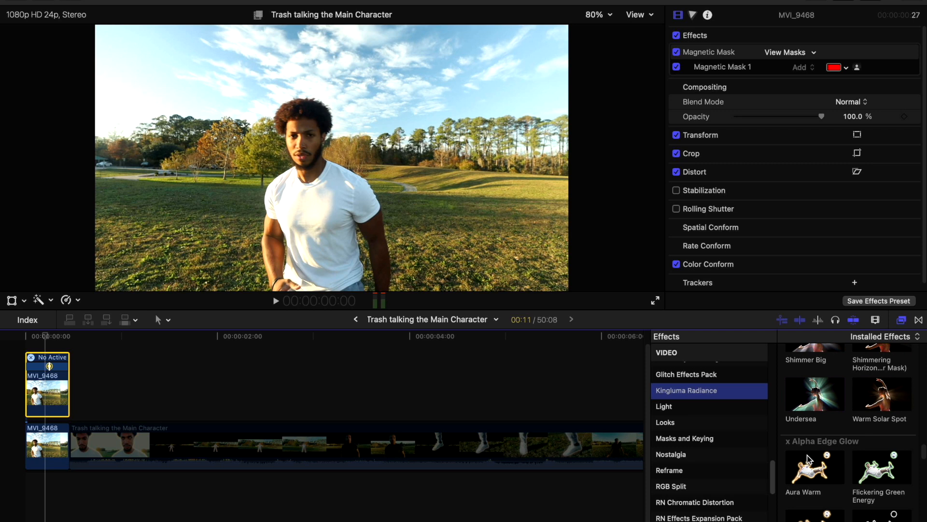
scroll(695, 297, down, 3)
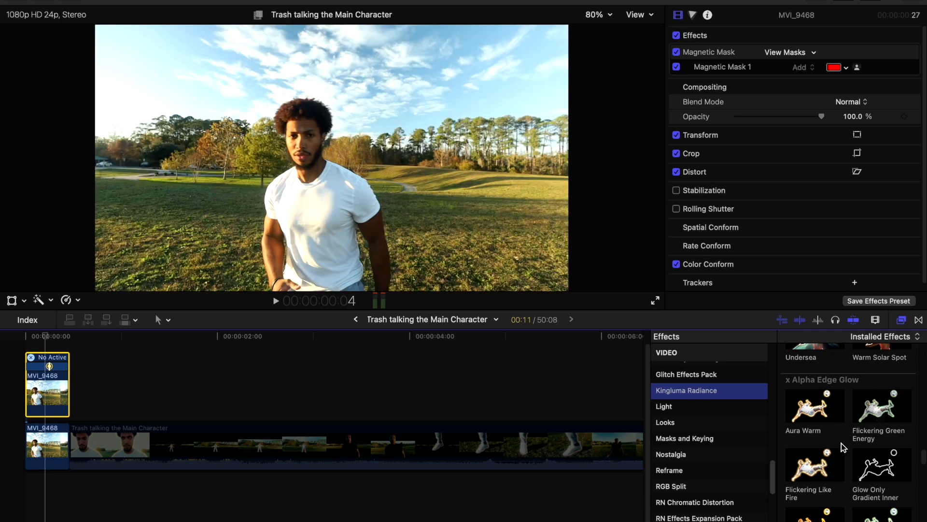
- Try Flickering Green Energy on the masked upper clip, remove it, and apply the Aura Warm effect instead
drag(875, 414, 57, 409)
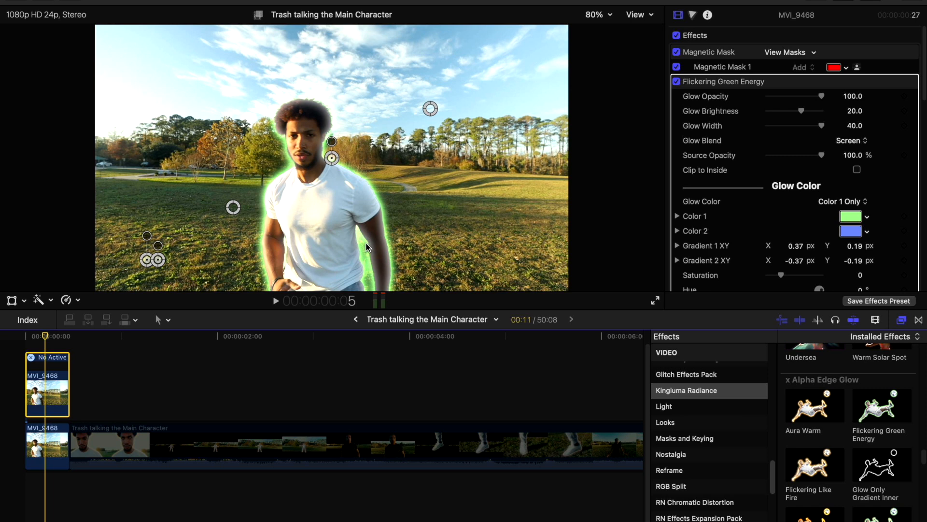
key(Delete)
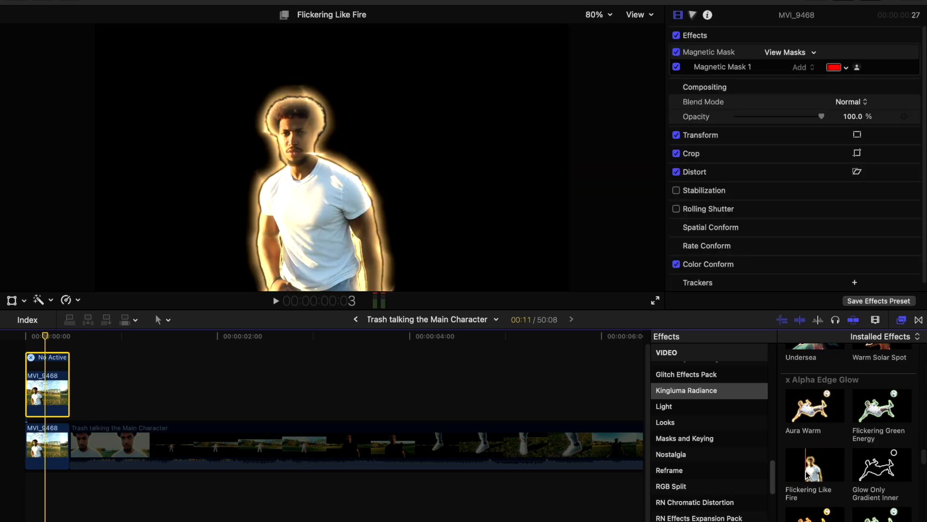
drag(810, 408, 38, 396)
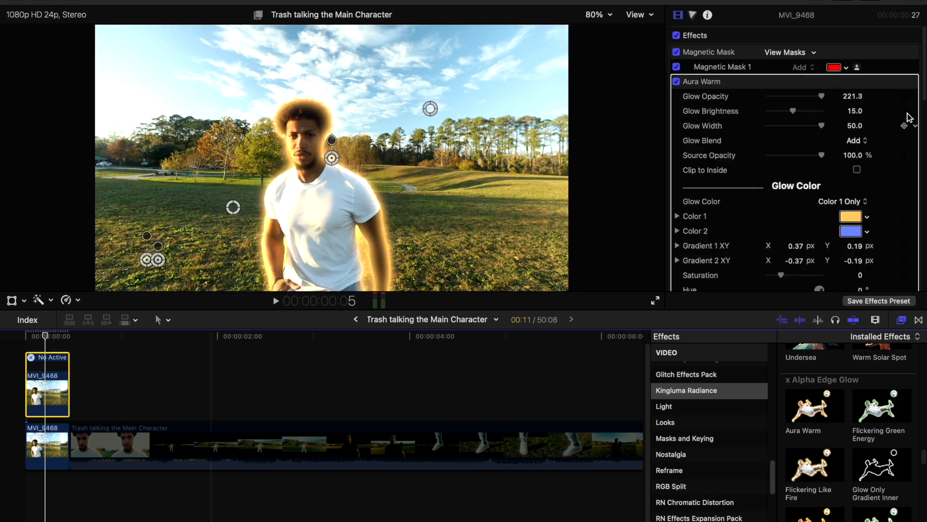
- Examine the Aura Warm effect's glow, color and edge parameters, and view the glowing-eyes close-up following the masked clip
scroll(772, 149, down, 5)
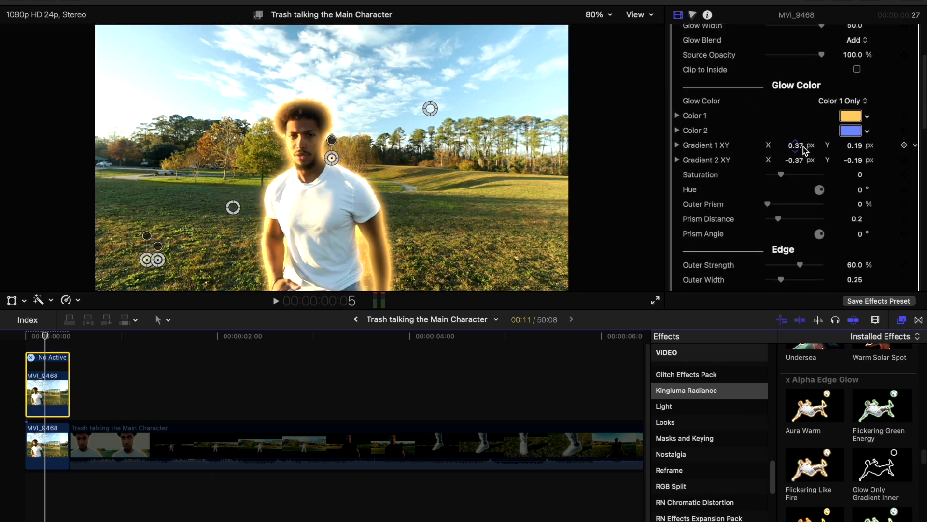
scroll(807, 160, down, 1)
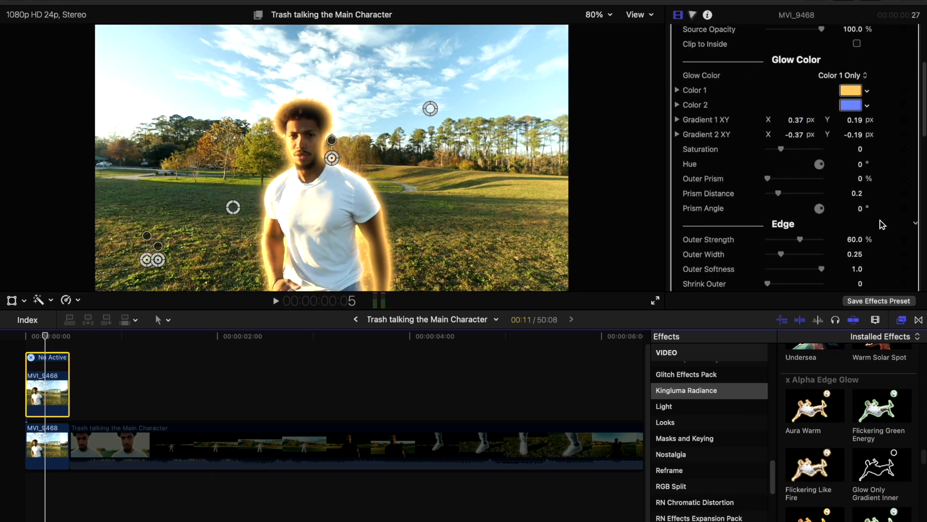
scroll(787, 199, down, 20)
scroll(787, 199, up, 15)
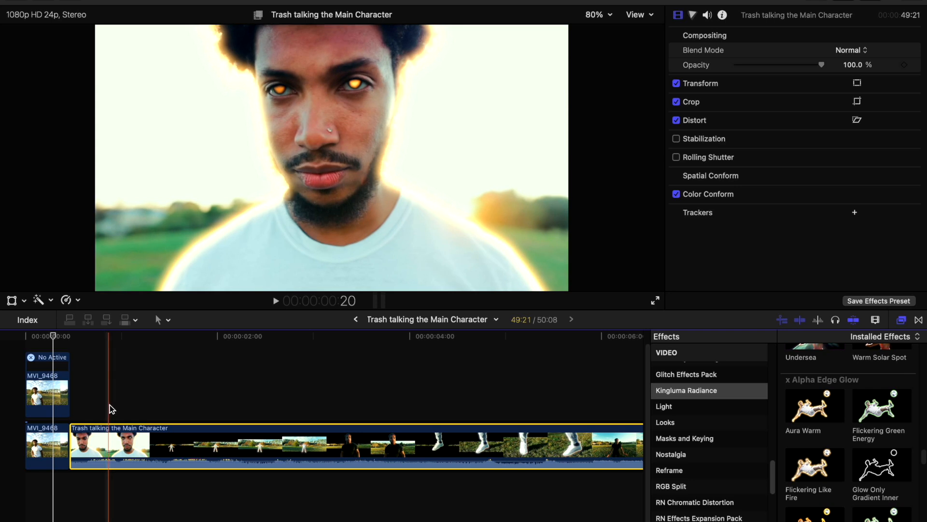
click(109, 404)
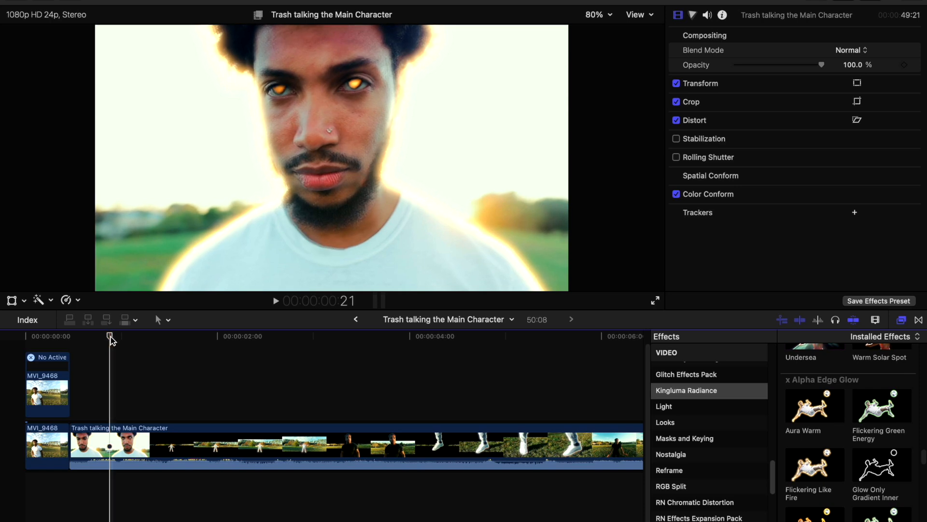
- Review the glowing close-up and play back the finished speed dash sequence in the Trash talking the Main Character BTS project
drag(110, 340, 117, 341)
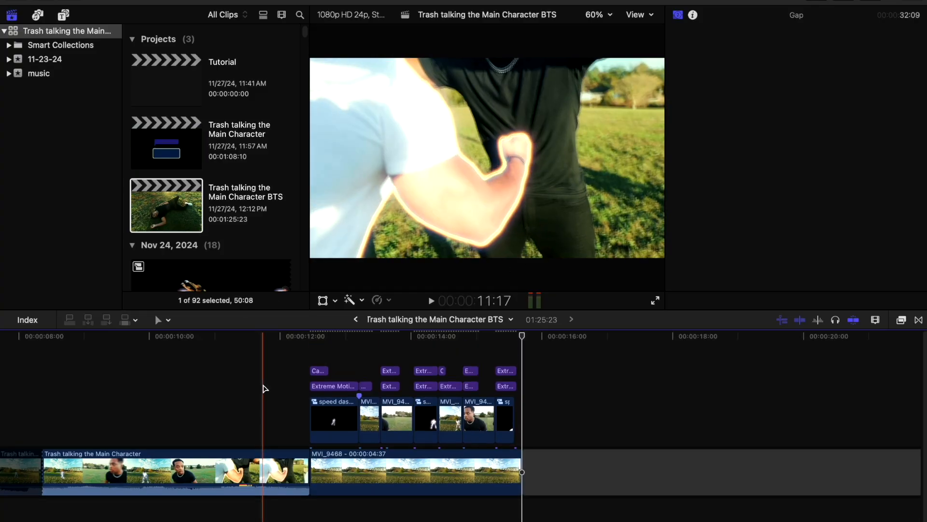
click(304, 349)
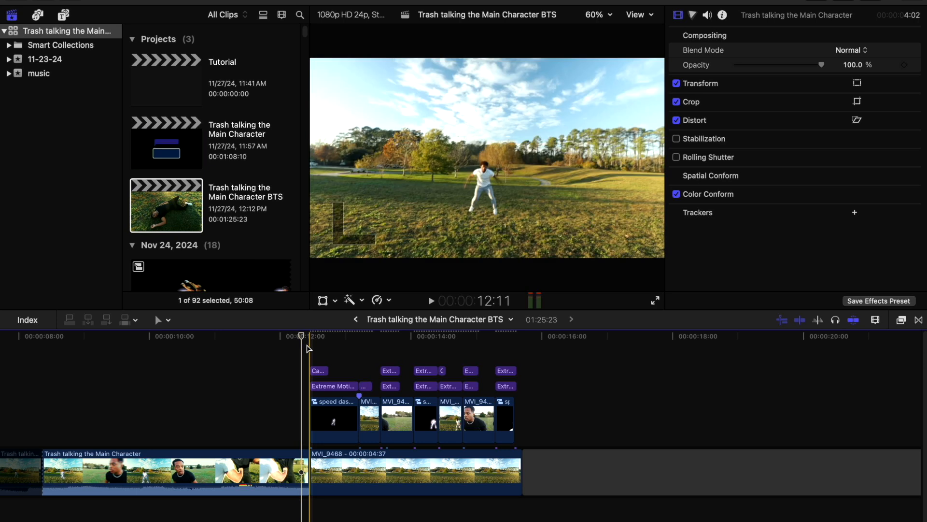
drag(303, 338, 363, 340)
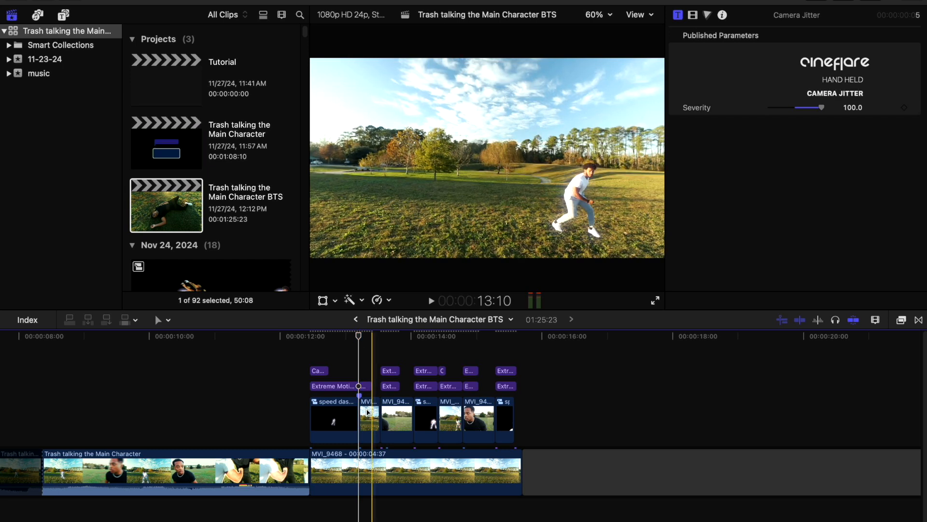
click(310, 338)
key(space)
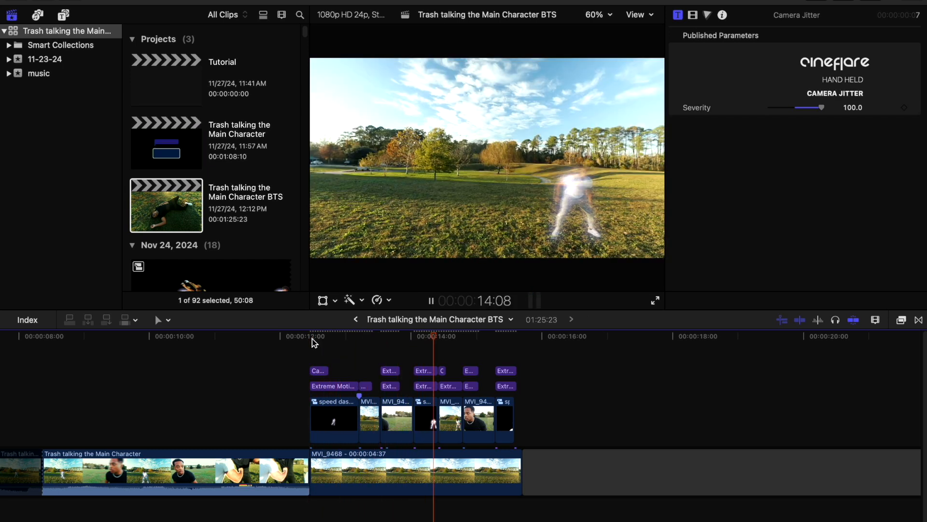
key(space)
click(312, 338)
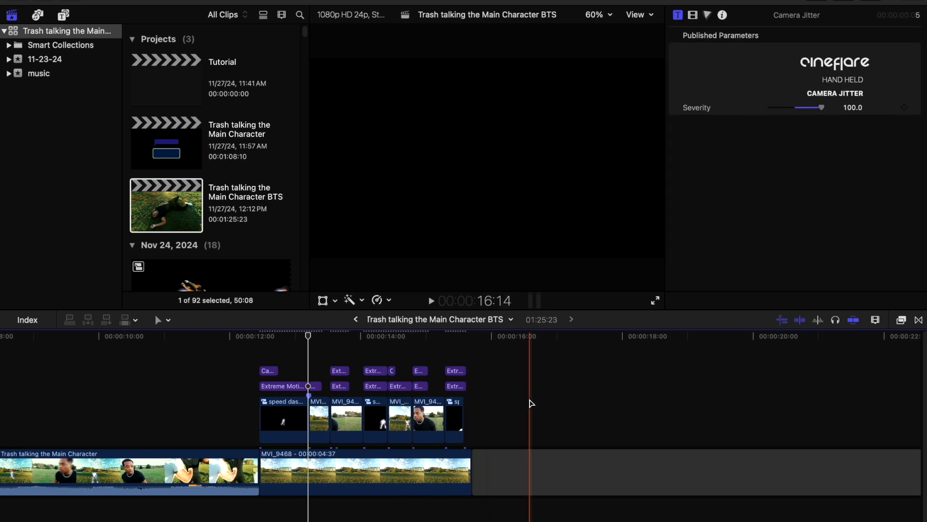
- Disable all the connected clips and titles above the MVI_9468 - 00:00:04:37 clip and play back the clean background plate alone
click(528, 404)
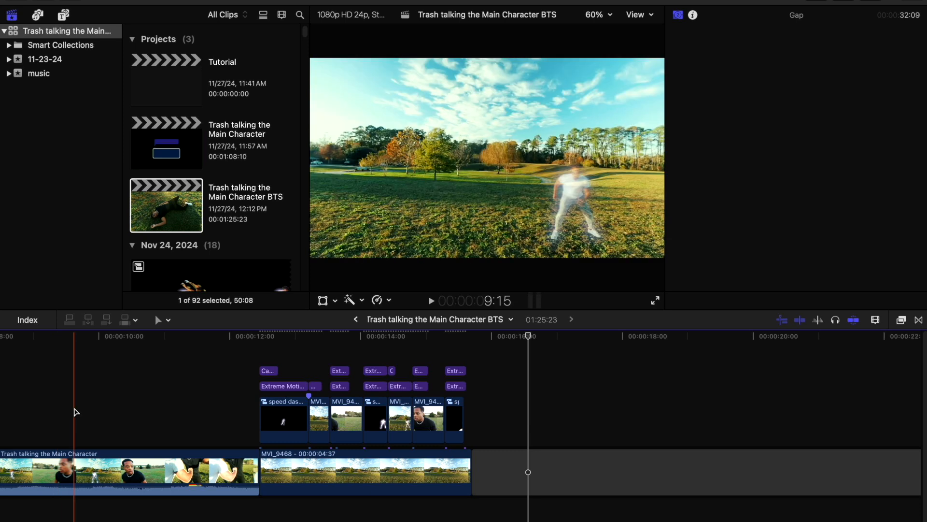
scroll(75, 412, left, 2)
drag(558, 418, 242, 370)
click(288, 339)
key(space)
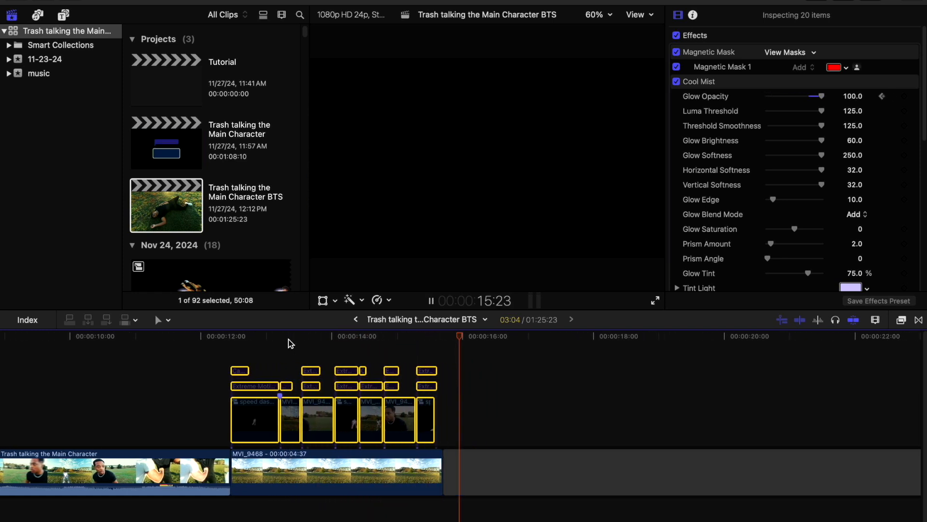
drag(300, 338, 308, 337)
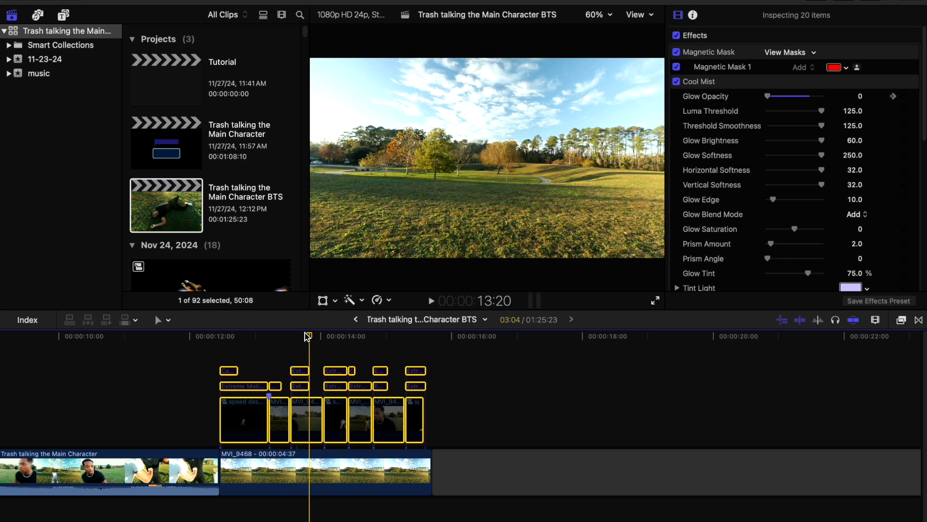
click(243, 350)
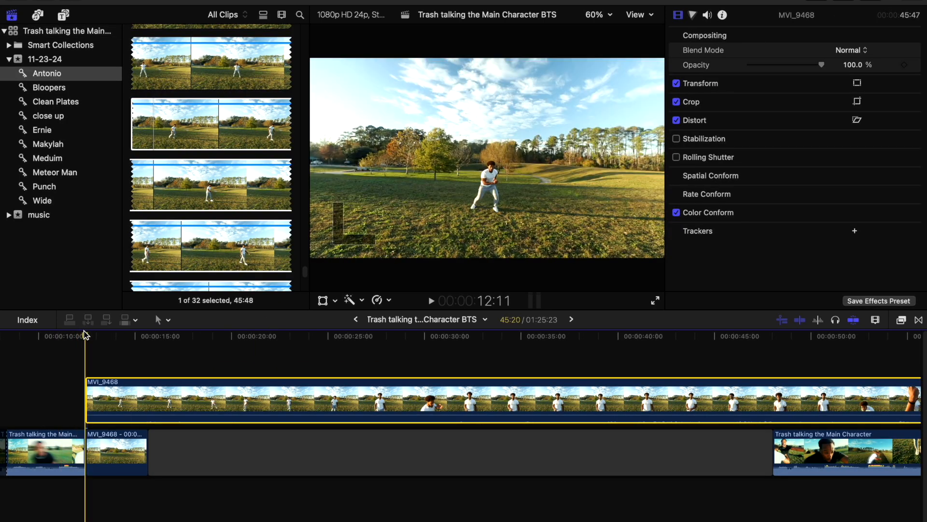
- Cut the upper MVI_9468 clip at 13:05 and 17:12 and delete the section between the two cuts
drag(85, 338, 101, 342)
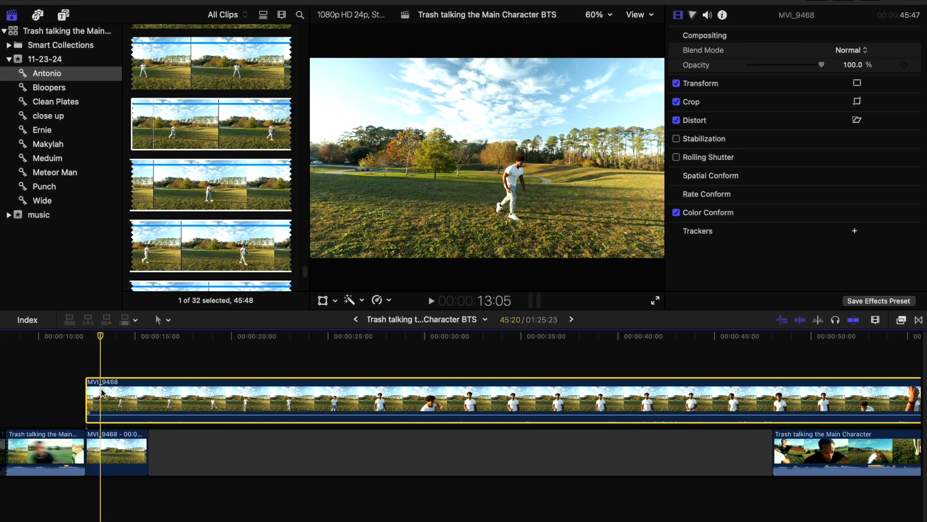
key(super+b)
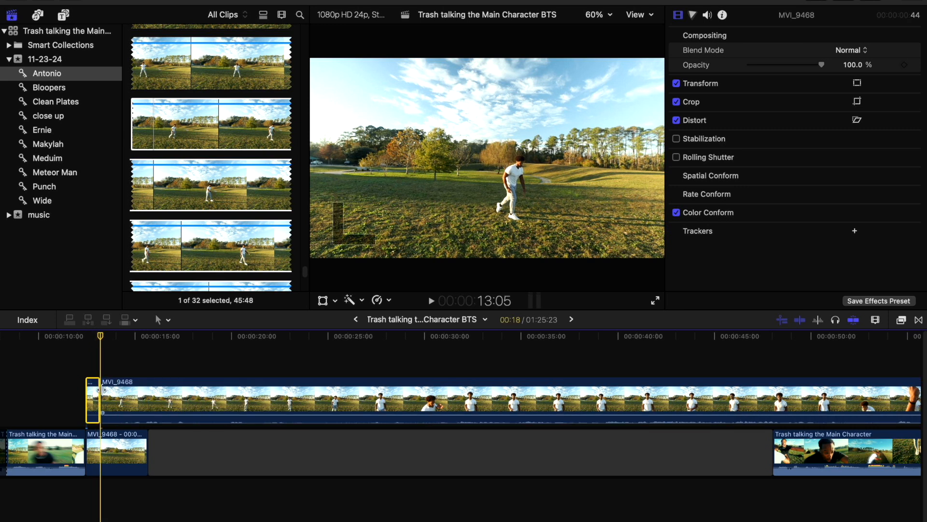
drag(102, 335, 184, 344)
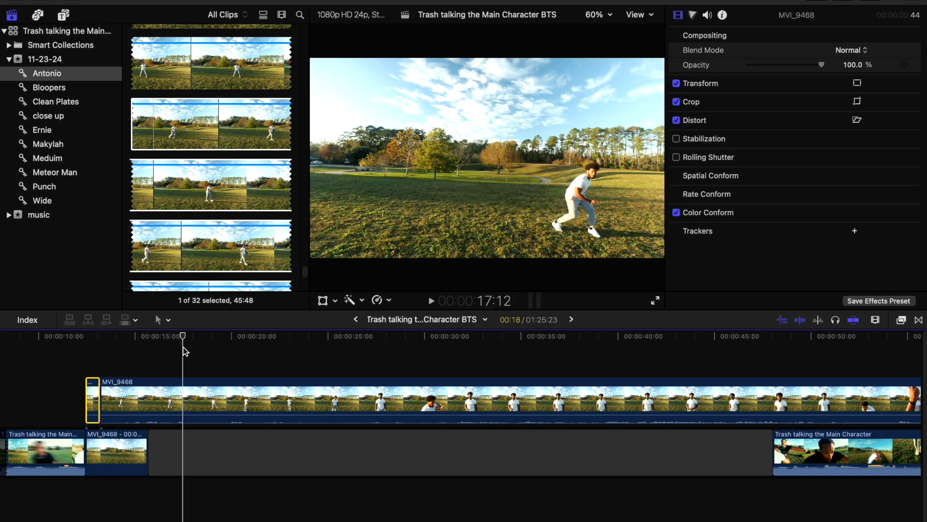
click(184, 390)
key(super+b)
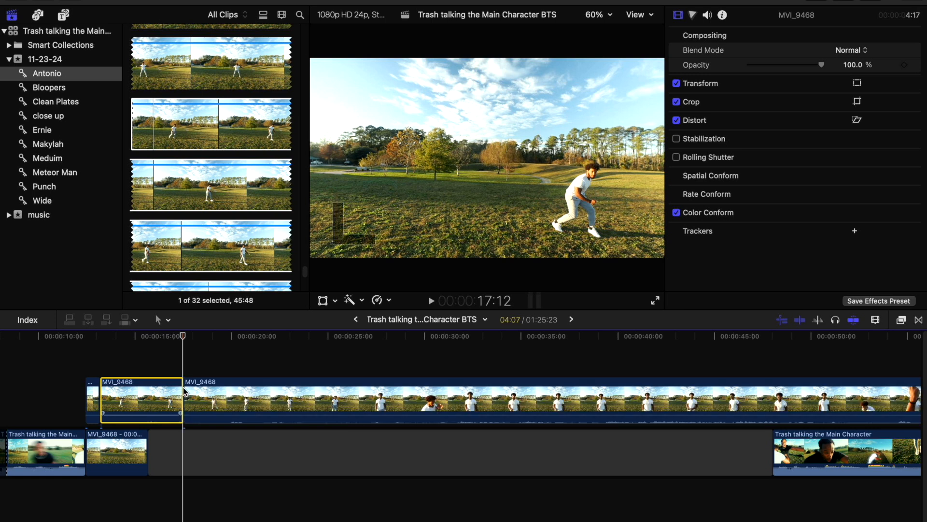
key(Delete)
- Move the remaining MVI_9468 clip to just after the first piece with a short gap, and trim off everything past 14:07
drag(190, 393, 123, 397)
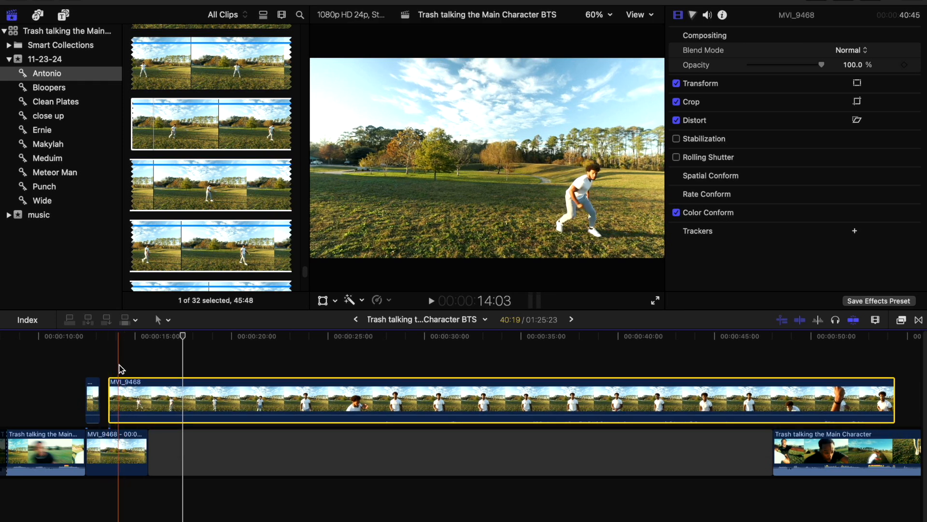
click(123, 362)
click(122, 384)
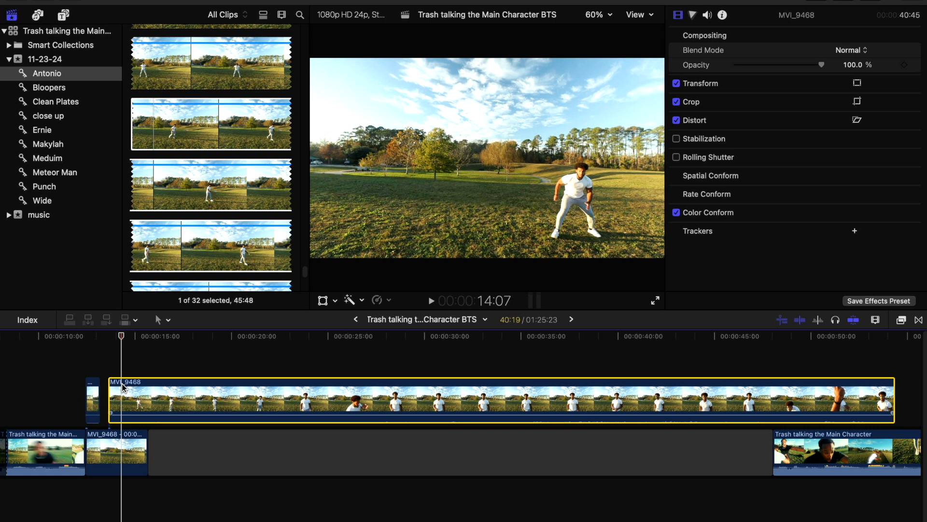
key(super+b)
click(154, 396)
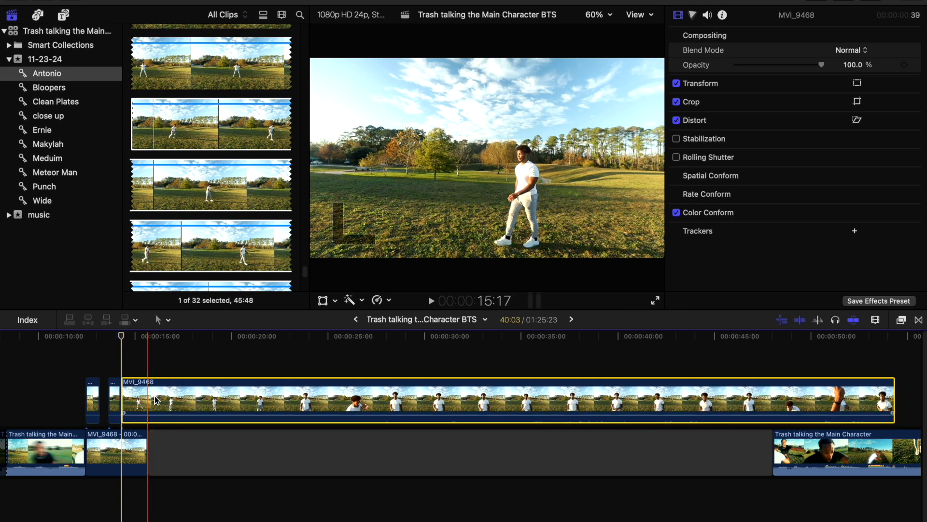
key(BackSpace)
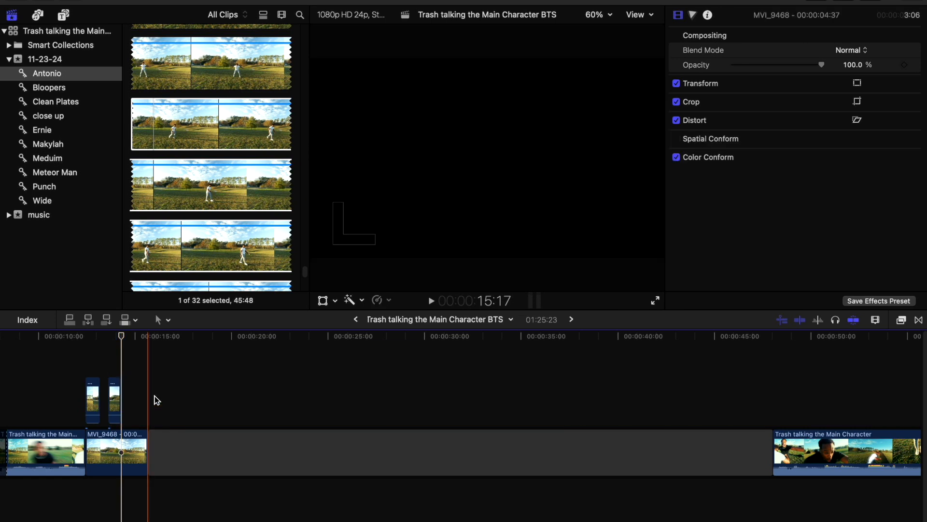
- Apply the Magnetic Mask effect from the Masks and Keying category to the first short MVI_9468 clip
key(super+equal)
key(super+equal)
scroll(155, 397, left, 5)
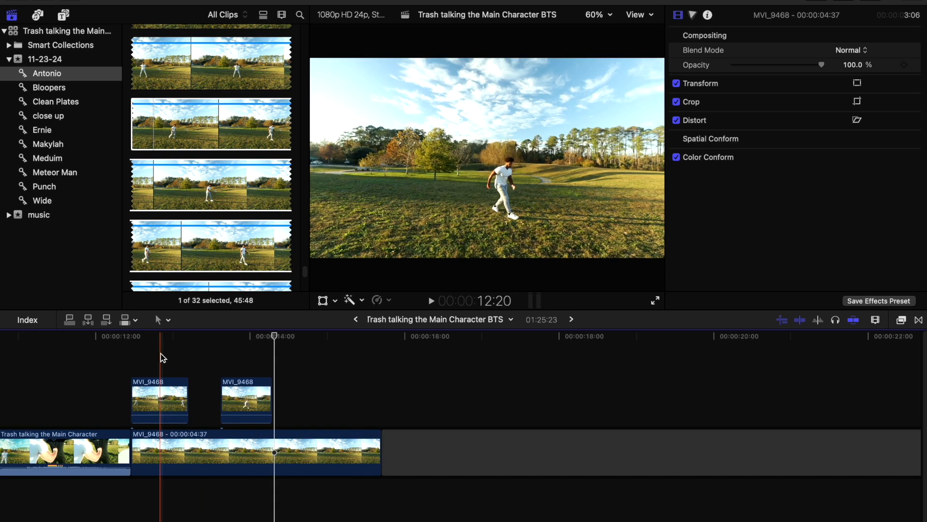
click(156, 386)
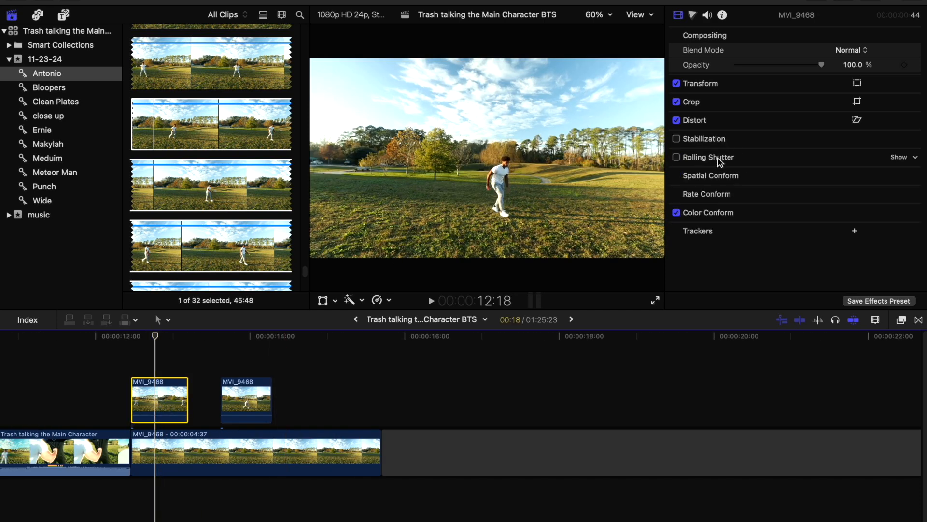
click(901, 320)
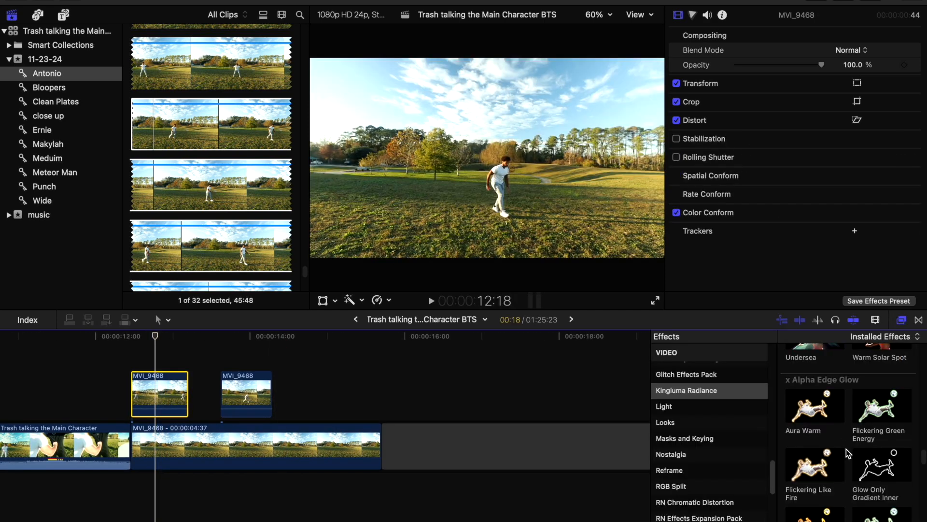
scroll(842, 452, up, 5)
scroll(842, 453, up, 8)
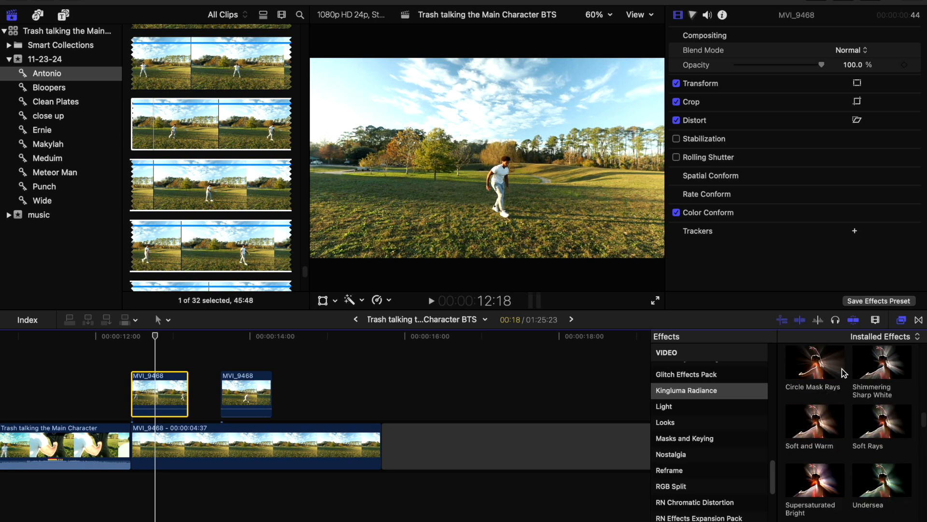
scroll(830, 382, up, 5)
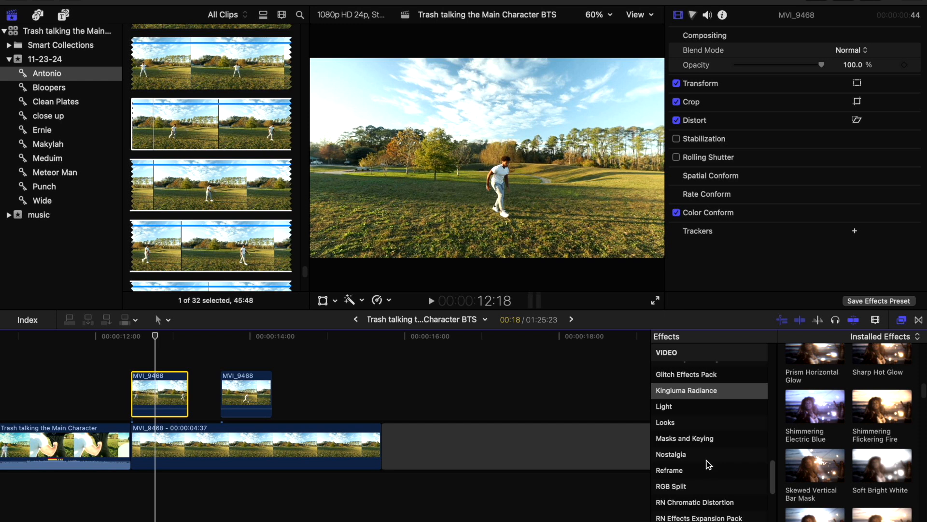
click(706, 439)
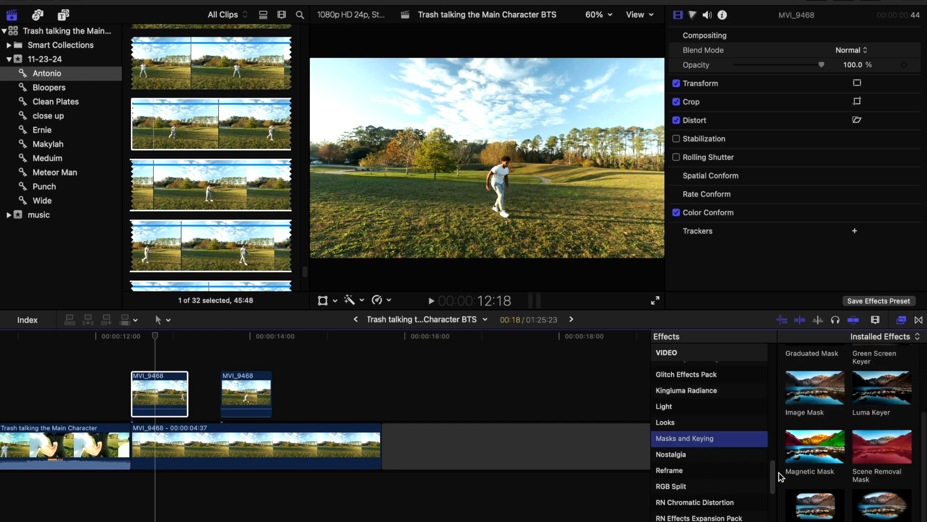
mouse_move(806, 463)
mouse_down()
mouse_move(451, 456)
mouse_move(159, 408)
mouse_move(171, 412)
mouse_up()
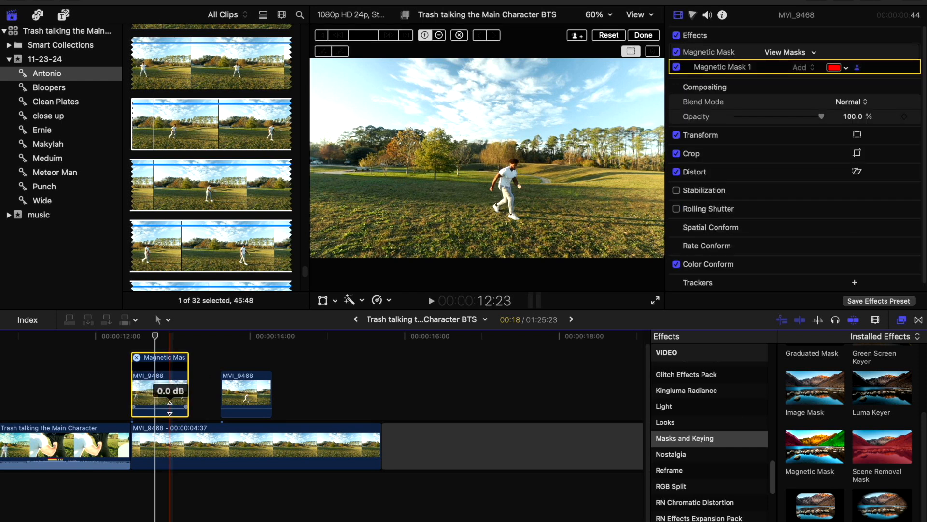
- Mask the man in the first short clip, analyze the mask through the clip, and finish mask editing
click(500, 170)
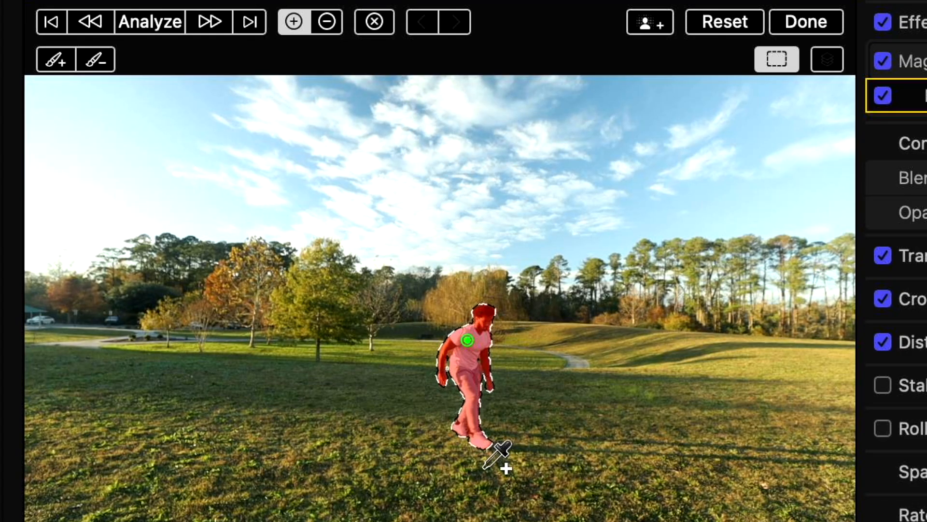
click(150, 24)
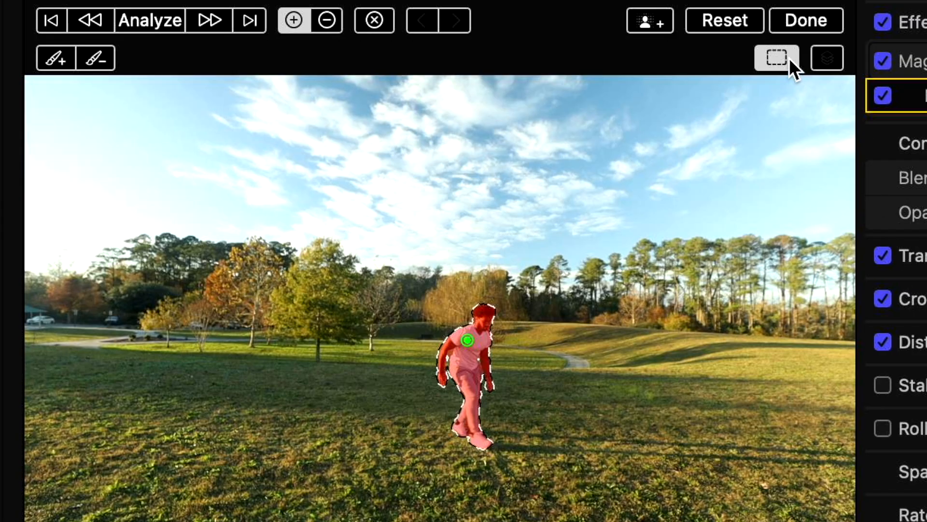
click(821, 24)
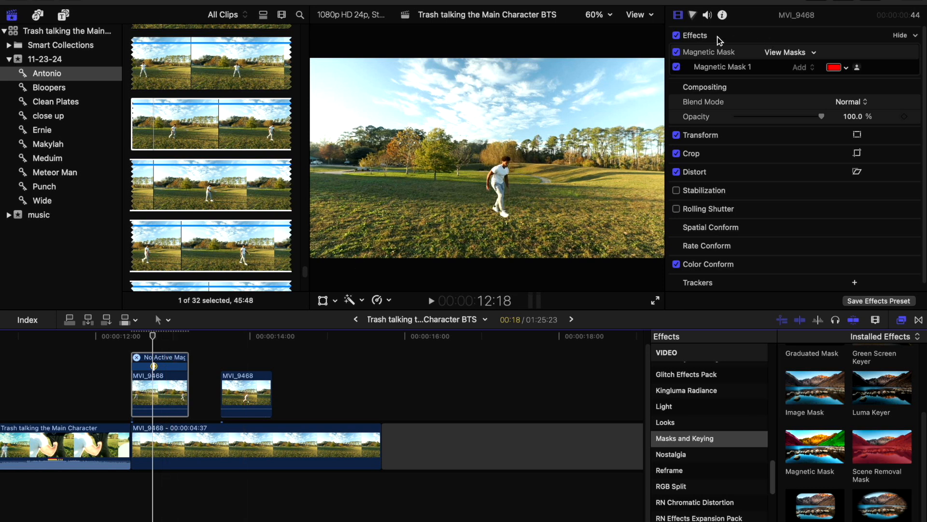
click(796, 53)
click(796, 53)
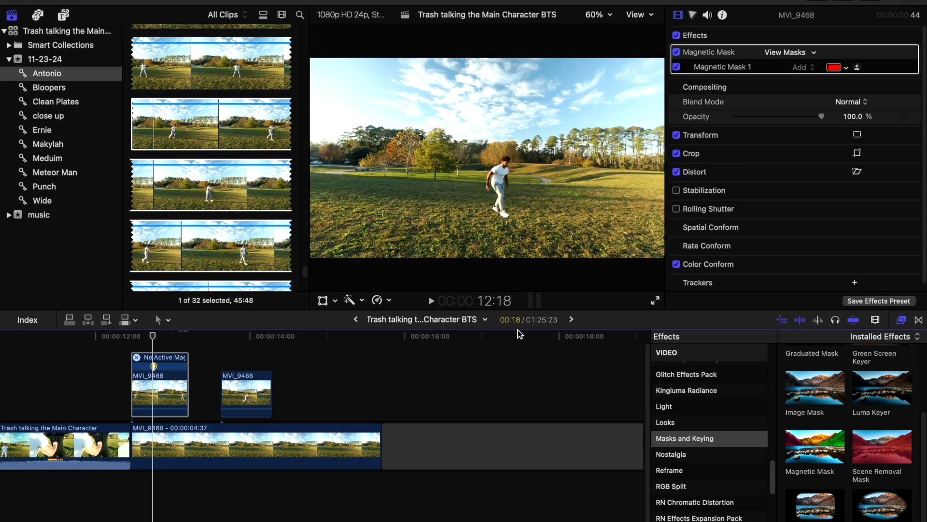
- Apply Magnetic Mask to the second short MVI_9468 clip, mask the man, analyze the clip, and finish mask editing
click(244, 391)
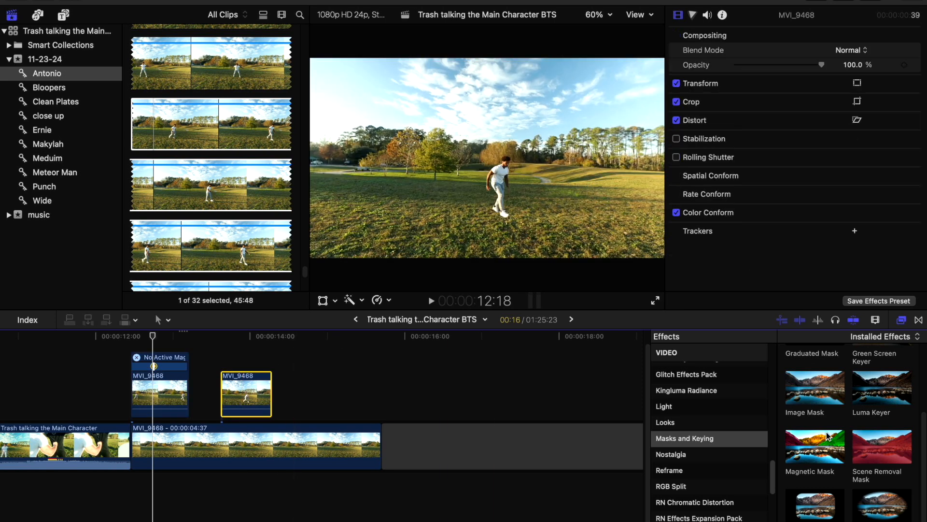
drag(828, 436, 262, 399)
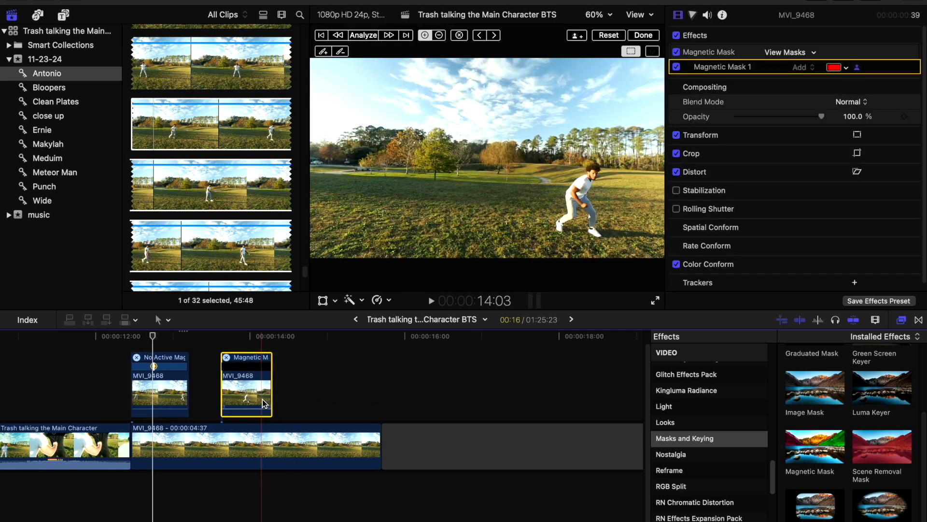
click(244, 389)
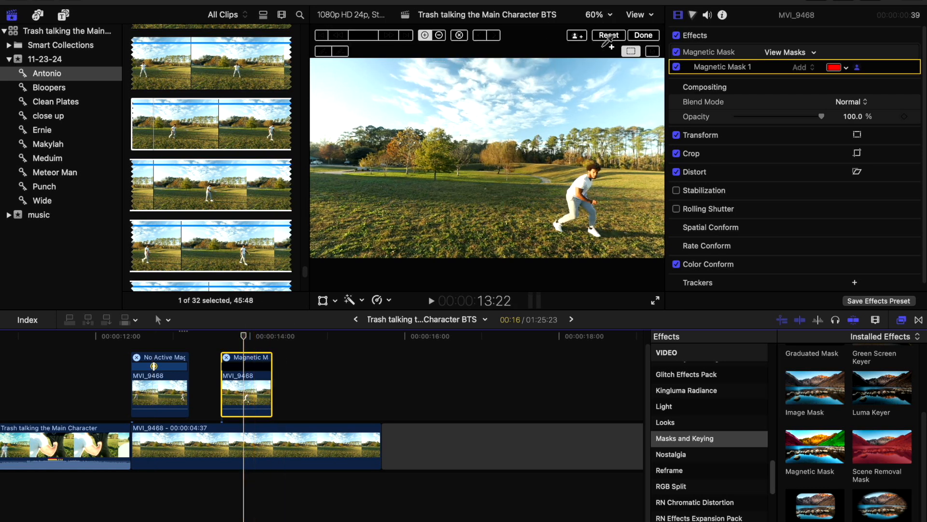
click(590, 183)
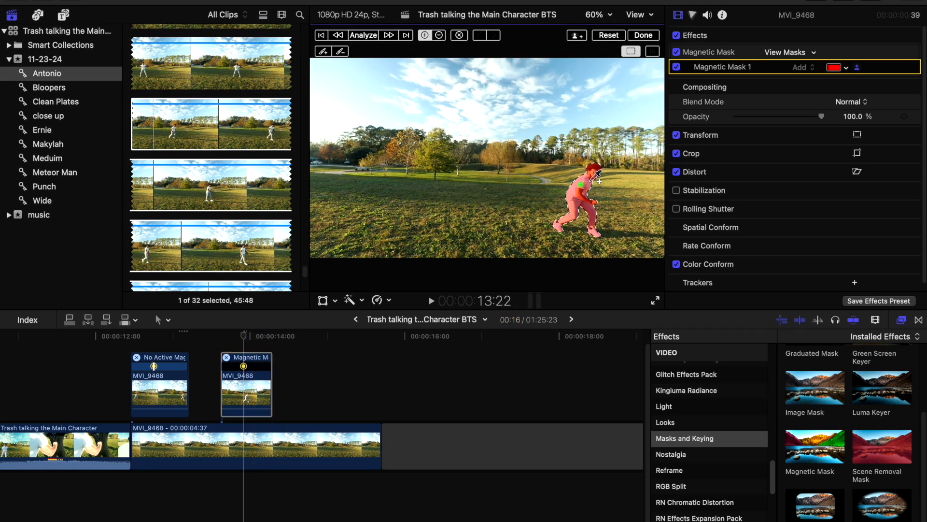
click(364, 36)
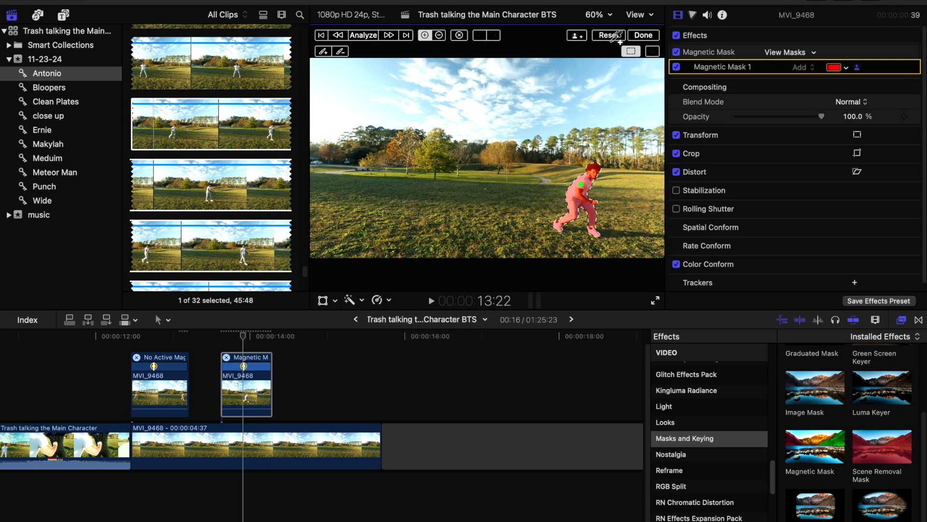
click(646, 36)
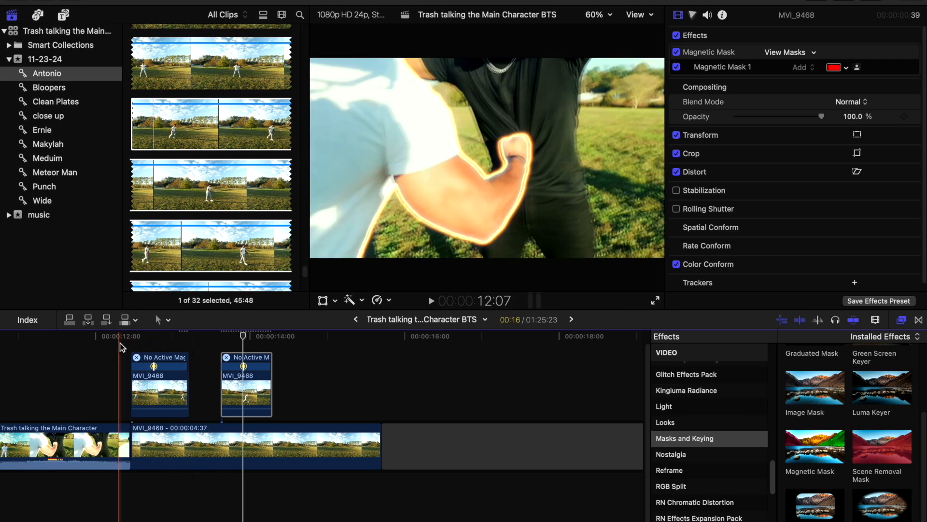
- Play back the two masked clips over the clean plate from just before the first one
click(122, 340)
key(space)
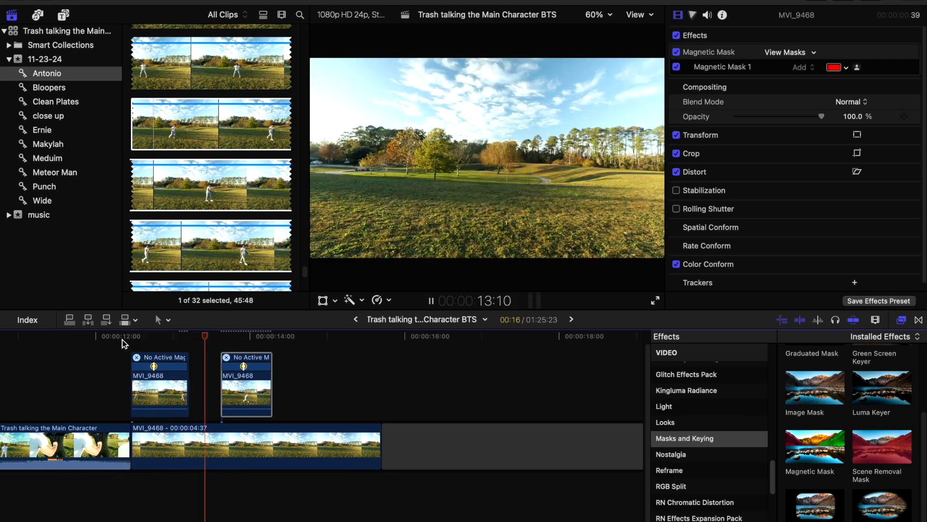
- Trim the end of the first masked MVI_9468 clip back to 12:23, where the man begins to dash
key(space)
key(space)
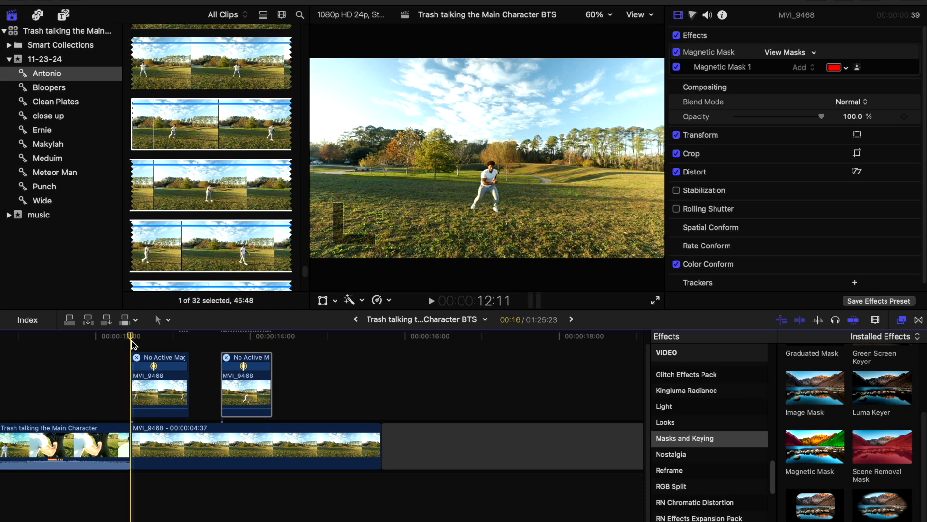
key(space)
click(132, 341)
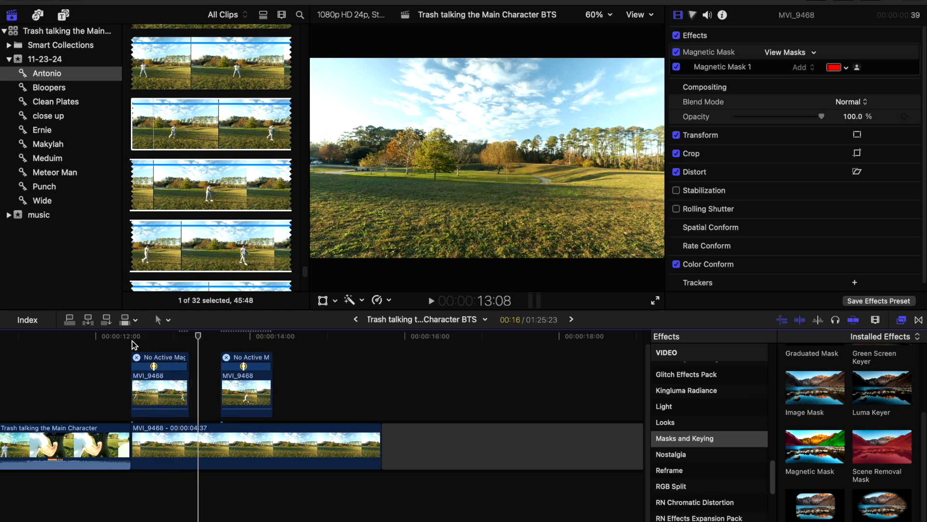
key(space)
key(space)
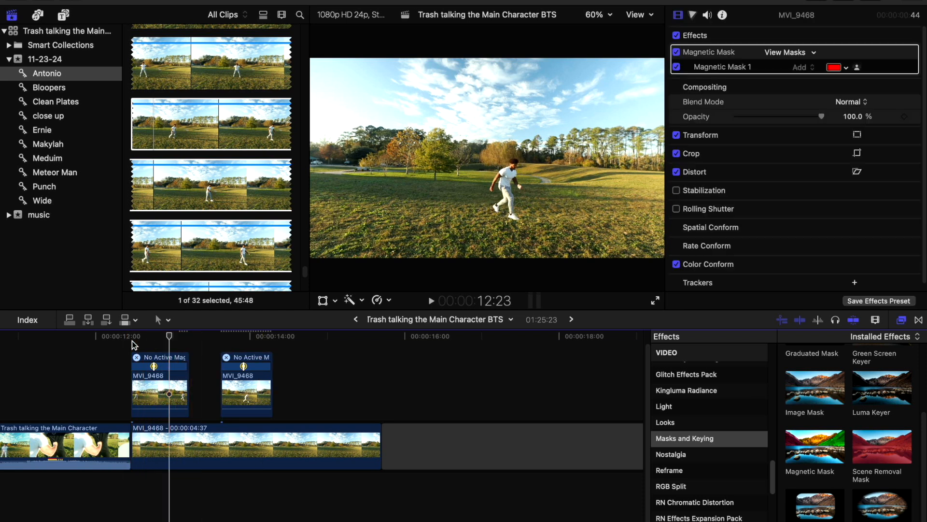
click(185, 390)
drag(185, 390, 169, 398)
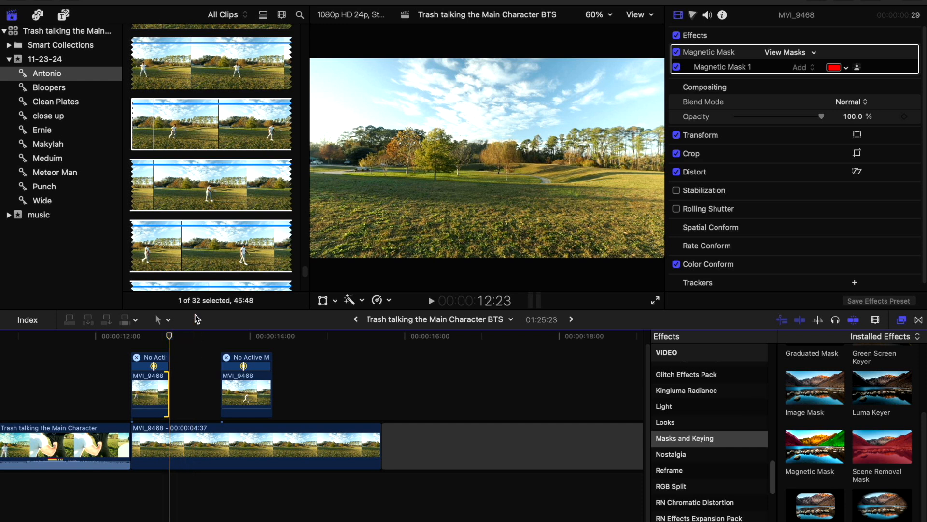
- Park the playhead on the last frame of the shortened first masked clip, at 12:22
key(super+equal)
key(super+equal)
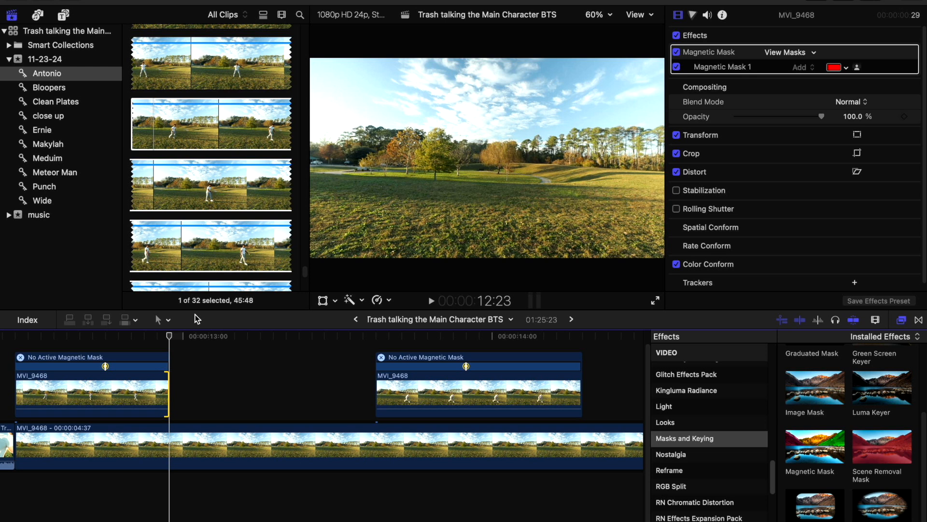
key(Left)
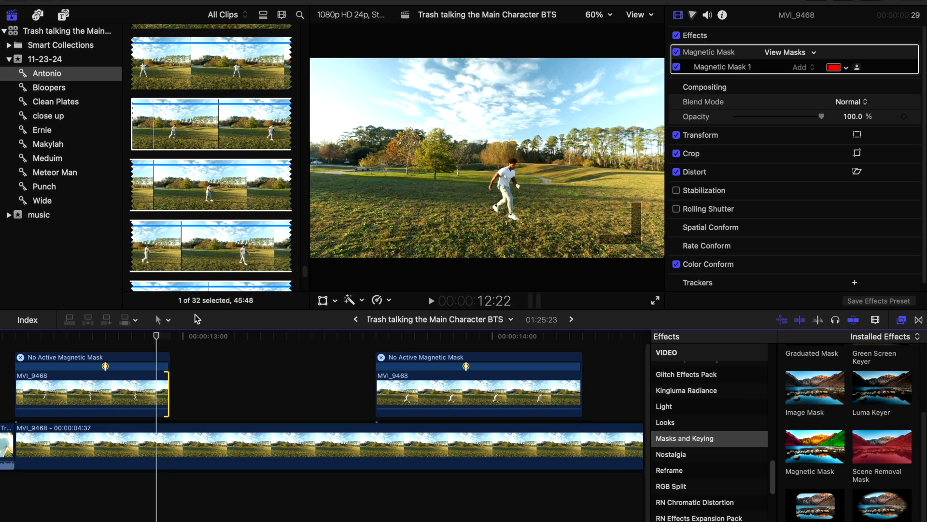
key(Down)
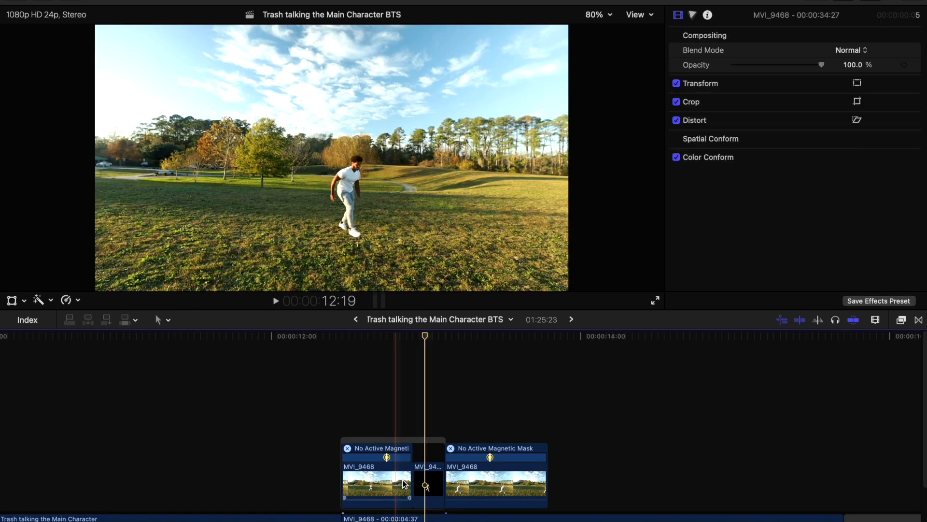
- Select the cut-out still clip between the two masked clips and show the effects browser
click(427, 484)
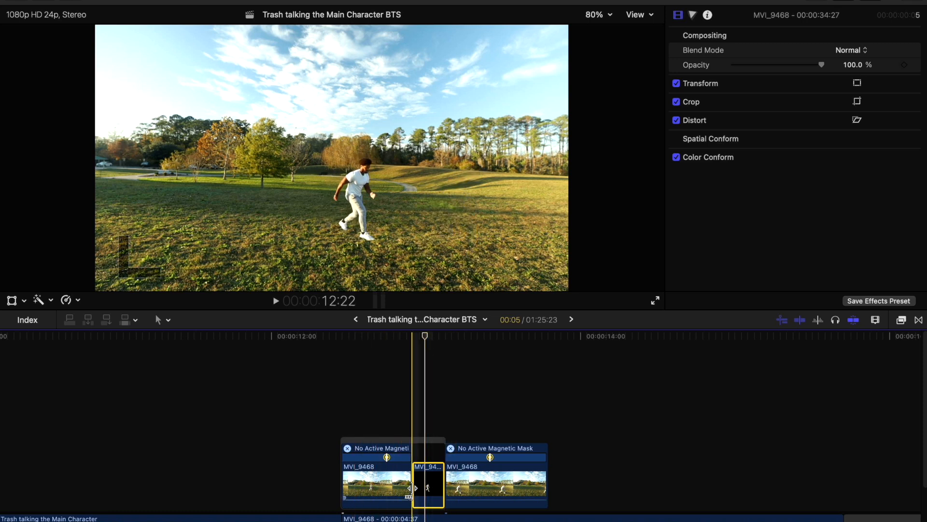
click(428, 490)
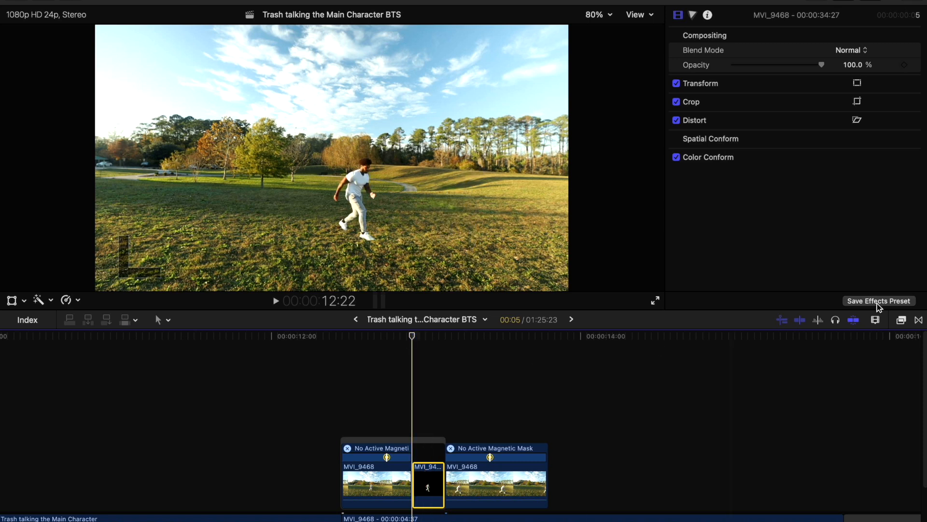
click(902, 321)
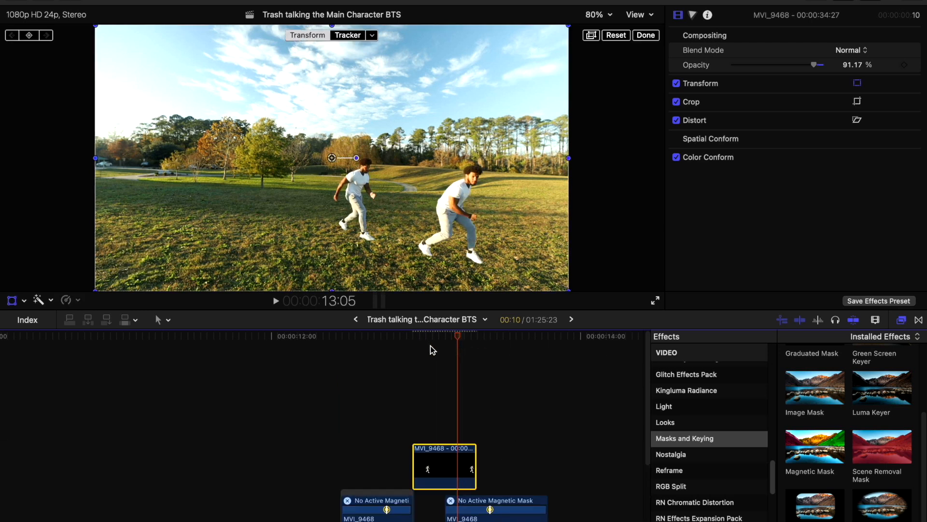
- Slide the second masked clip earlier so it starts together with the still clip above it
key(l)
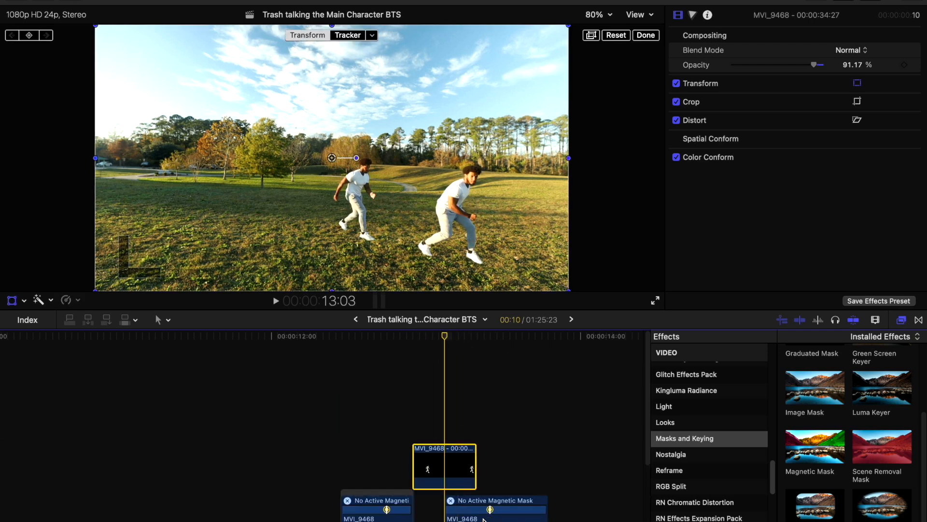
drag(483, 519, 451, 519)
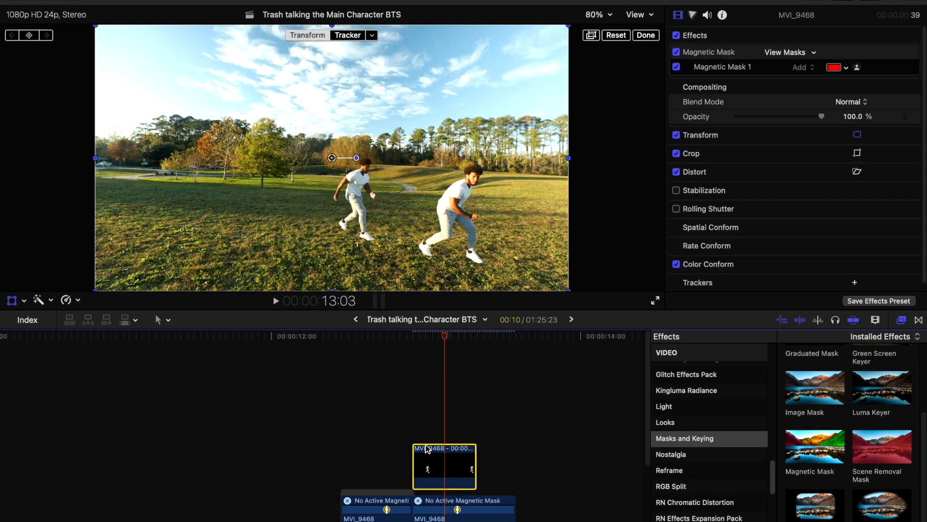
- Turn on Transform for the still clip and add a keyframe at its start, at 12:22
drag(445, 339, 415, 345)
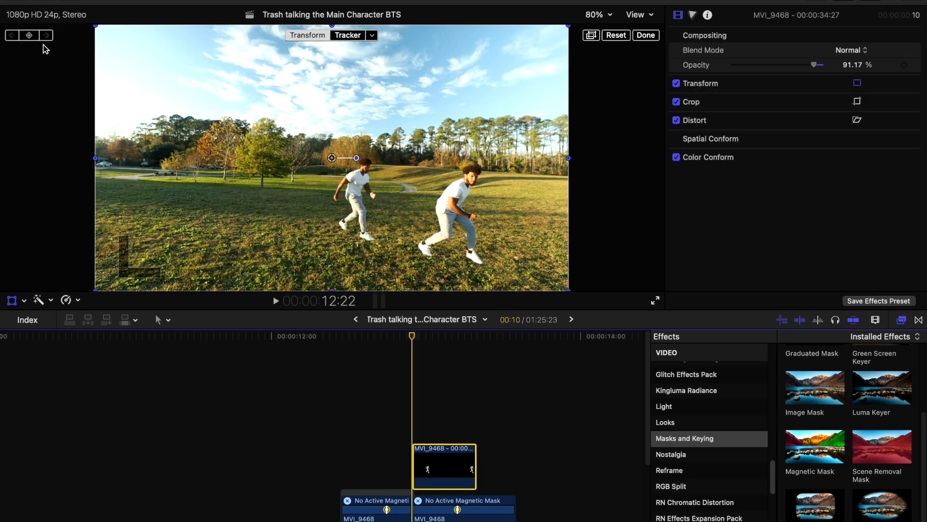
click(12, 302)
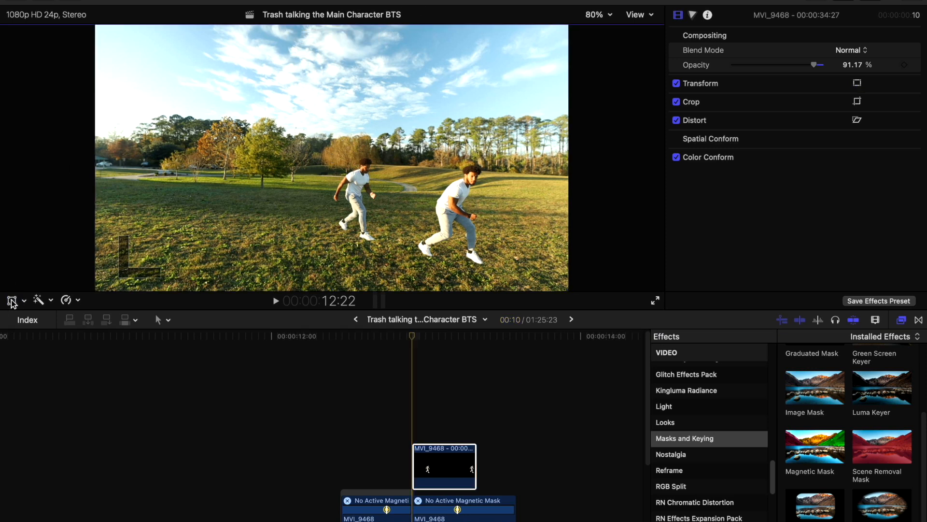
click(13, 302)
click(32, 39)
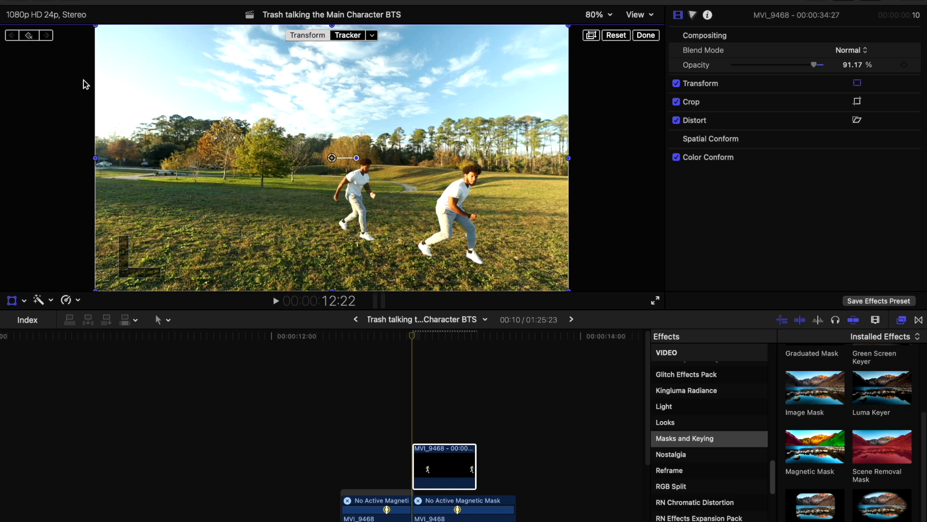
- At 13:07 near the still clip's end, move the cut-out man over the man in the second masked clip
drag(427, 336, 468, 343)
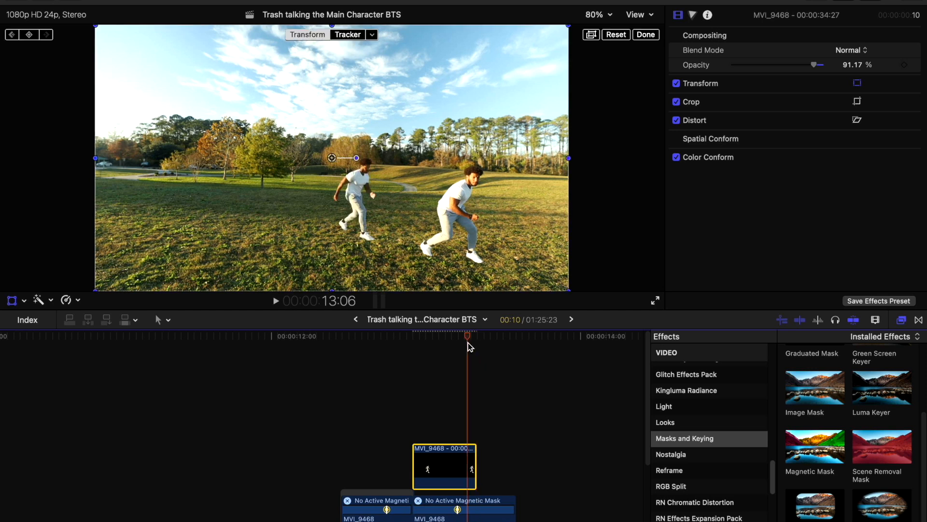
key(Right)
key(Right)
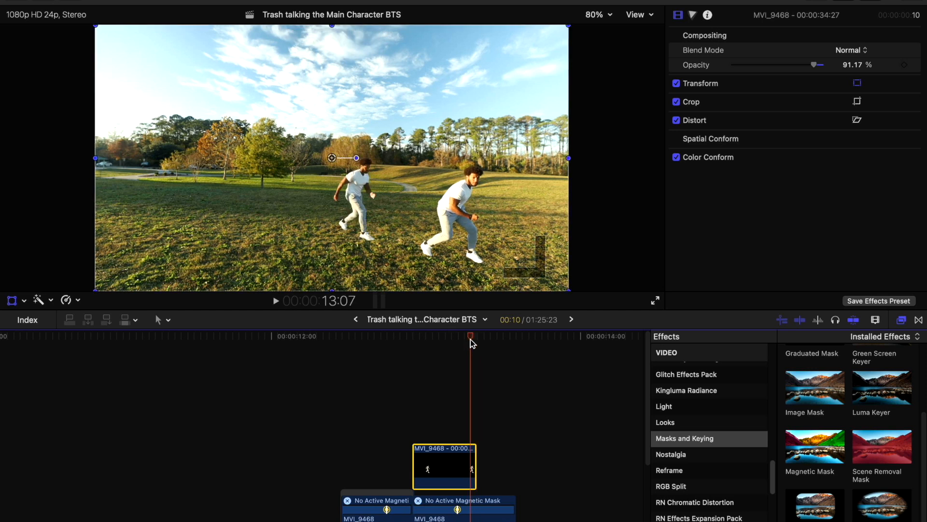
key(Left)
drag(346, 221, 445, 235)
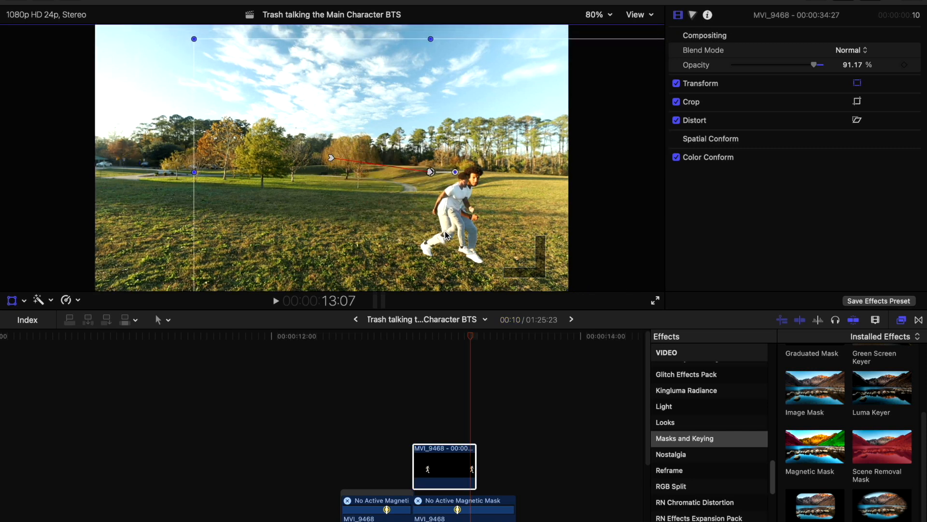
- Enlarge the cut-out man to match the man in the second masked clip, realign him, and finish the transform
click(595, 15)
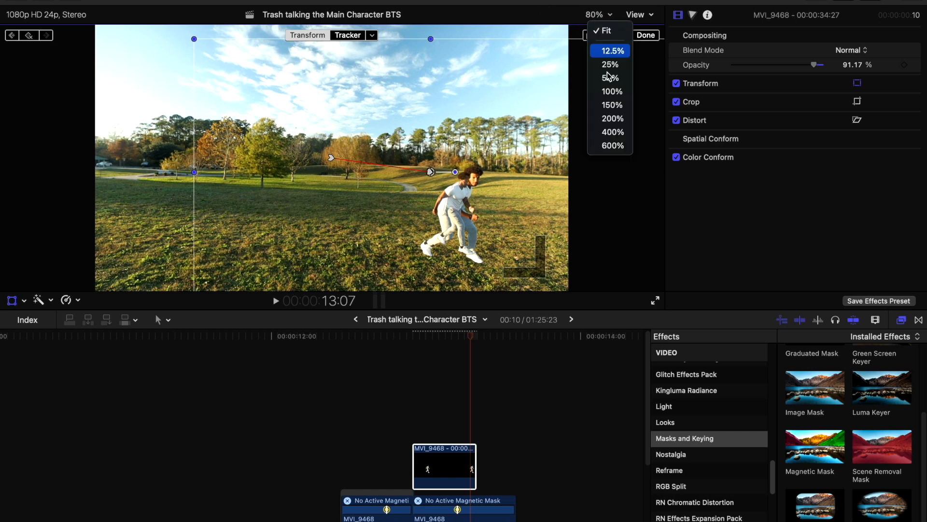
click(619, 94)
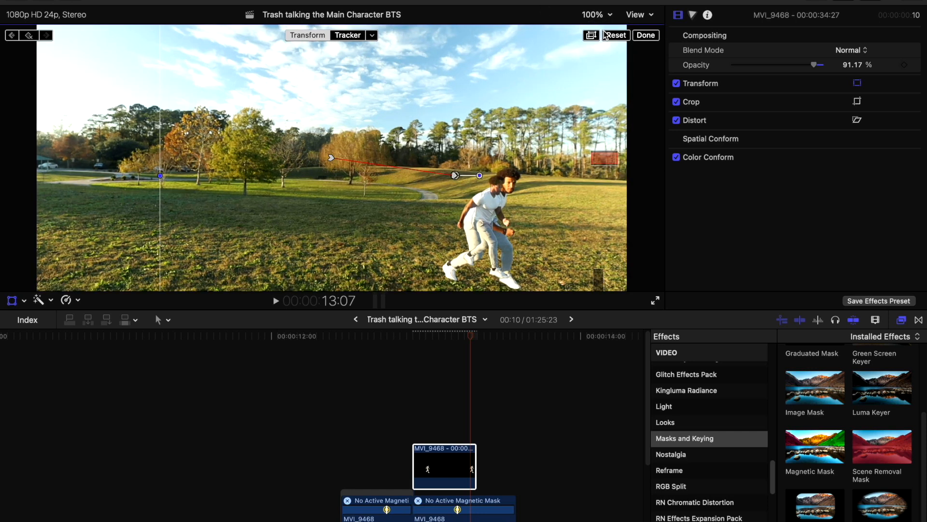
click(601, 16)
click(609, 78)
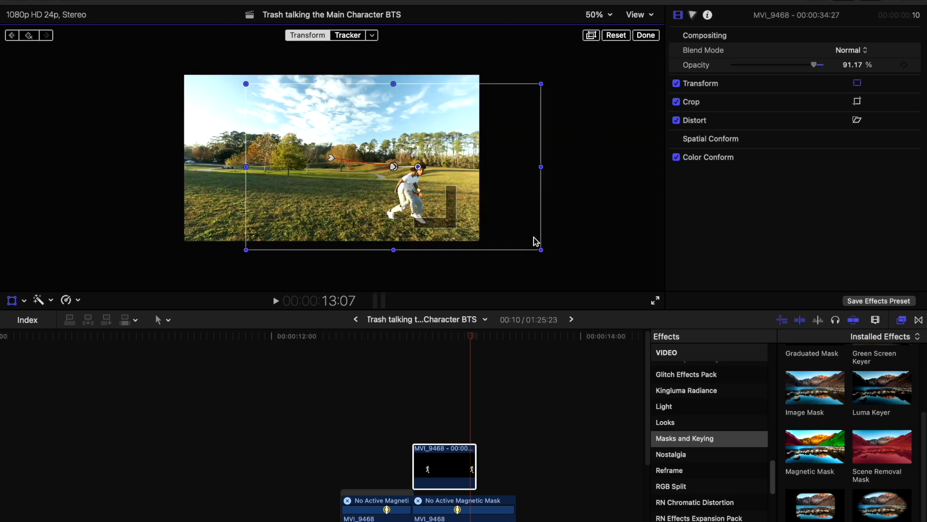
drag(541, 249, 540, 250)
drag(542, 253, 596, 278)
drag(495, 222, 497, 222)
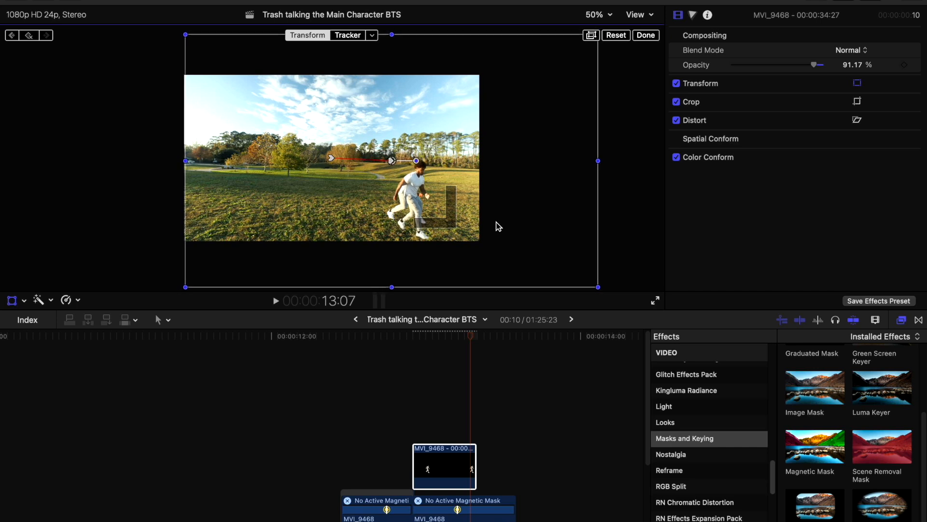
click(646, 35)
click(587, 17)
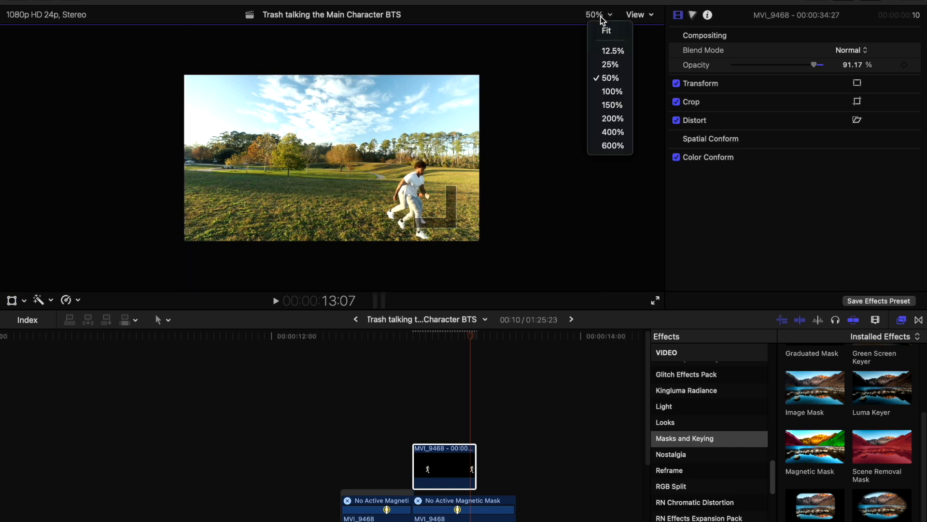
click(620, 34)
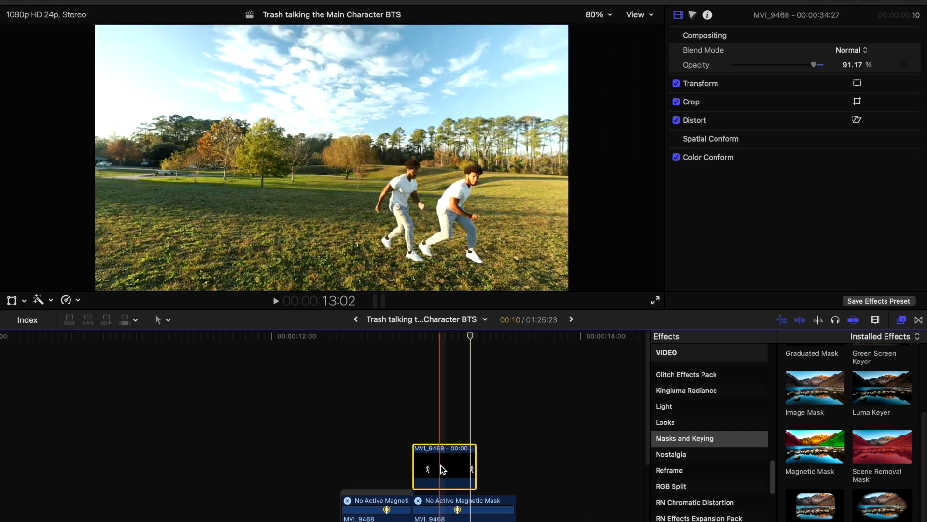
- Place the still clip directly after the first masked clip and the second masked clip directly after the still
mouse_move(440, 465)
mouse_down()
mouse_move(424, 472)
mouse_move(420, 507)
mouse_move(434, 458)
mouse_up()
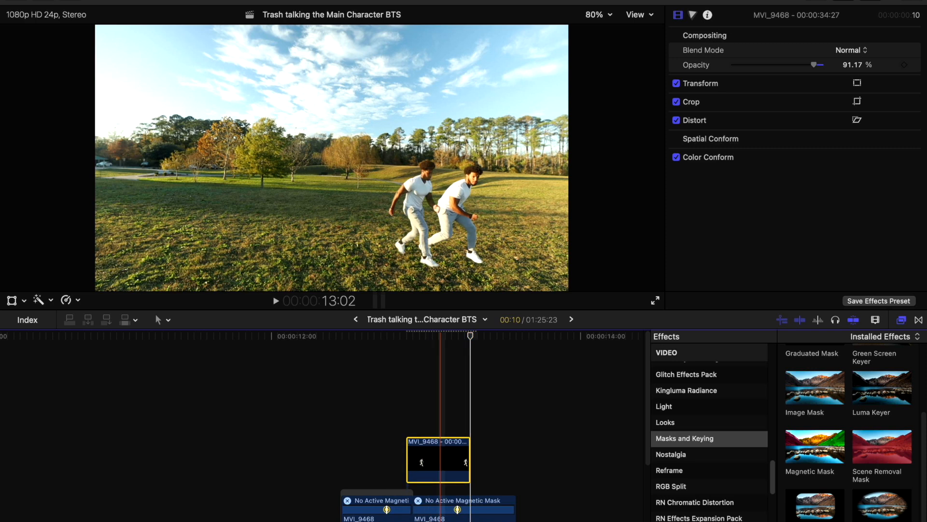
drag(441, 515, 526, 511)
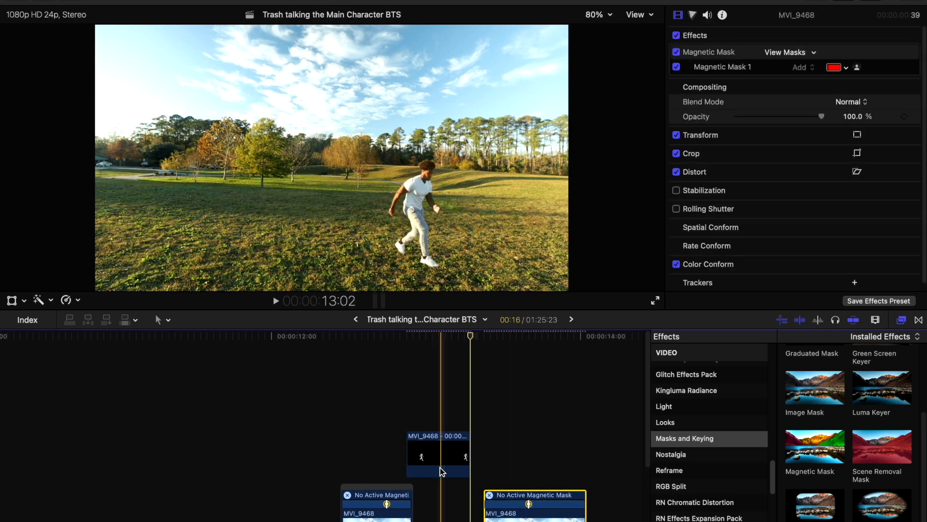
drag(441, 468, 450, 471)
drag(519, 519, 512, 518)
- Play back the dash sequence repeatedly from the start of the first masked clip to check the movement
key(space)
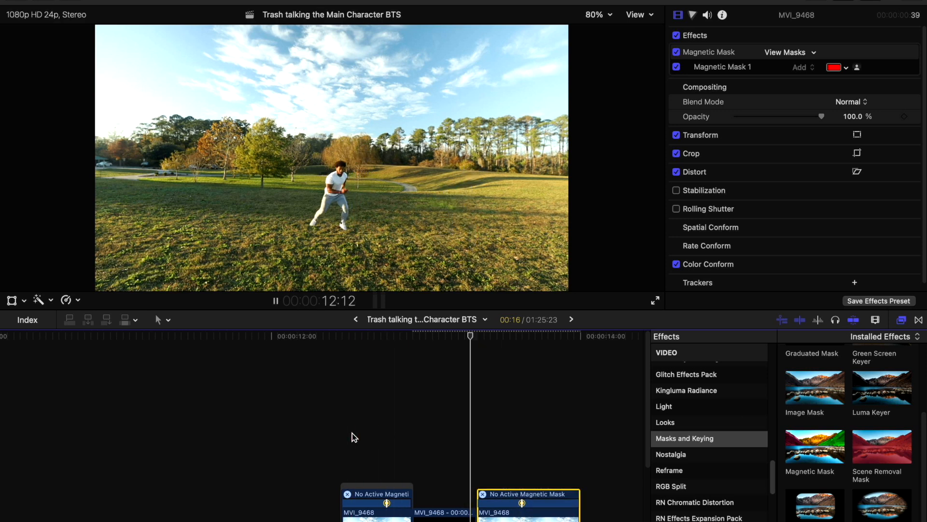
key(space)
key(space)
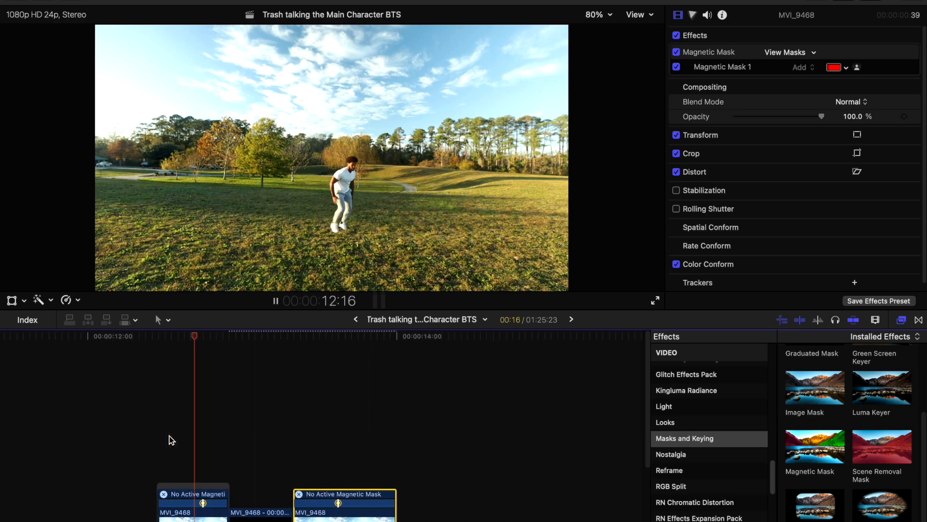
key(space)
scroll(183, 435, down, 5)
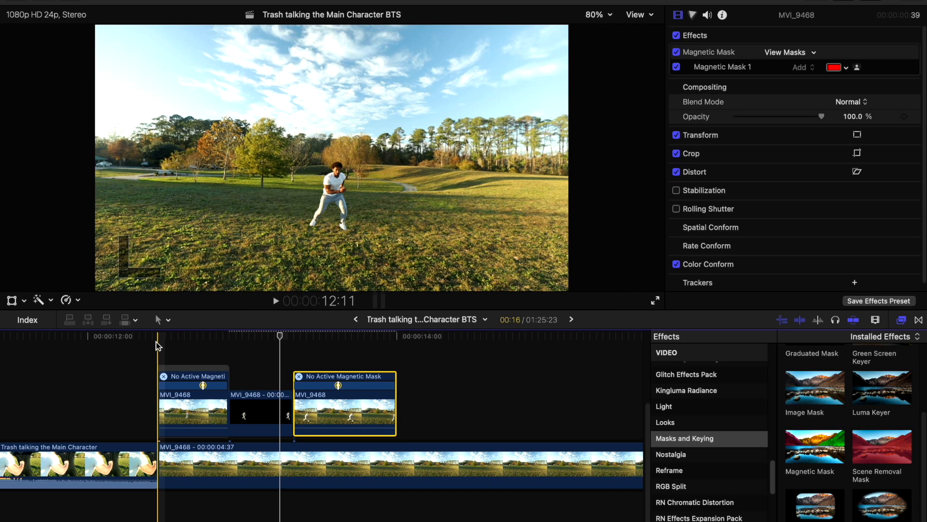
key(space)
scroll(160, 344, right, 1)
click(160, 345)
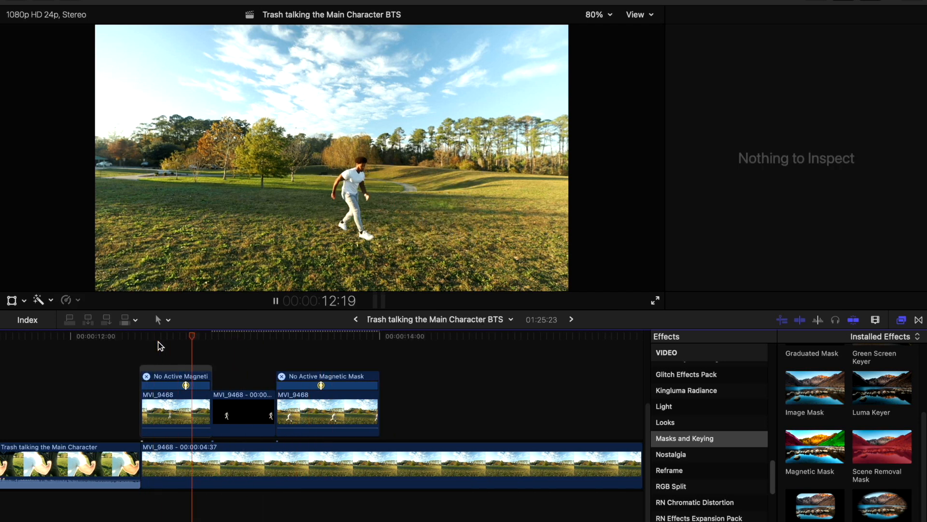
key(space)
click(140, 340)
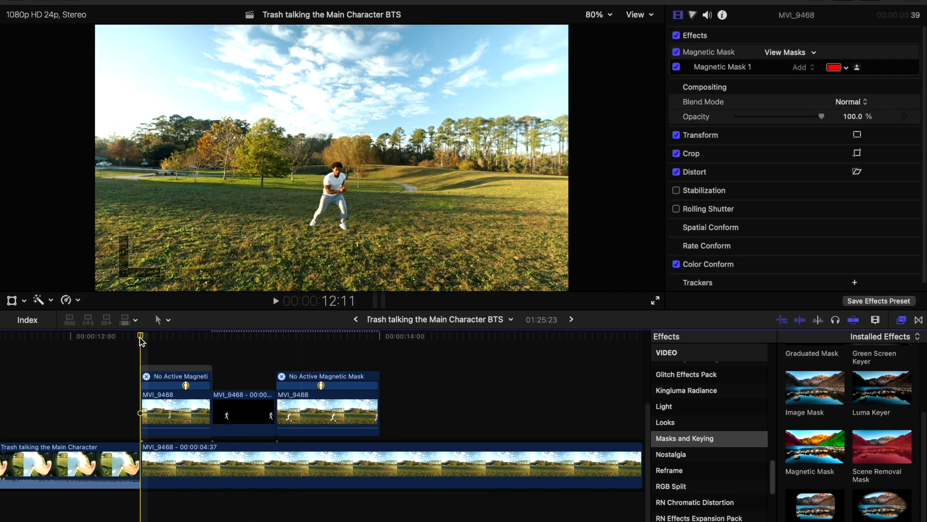
key(space)
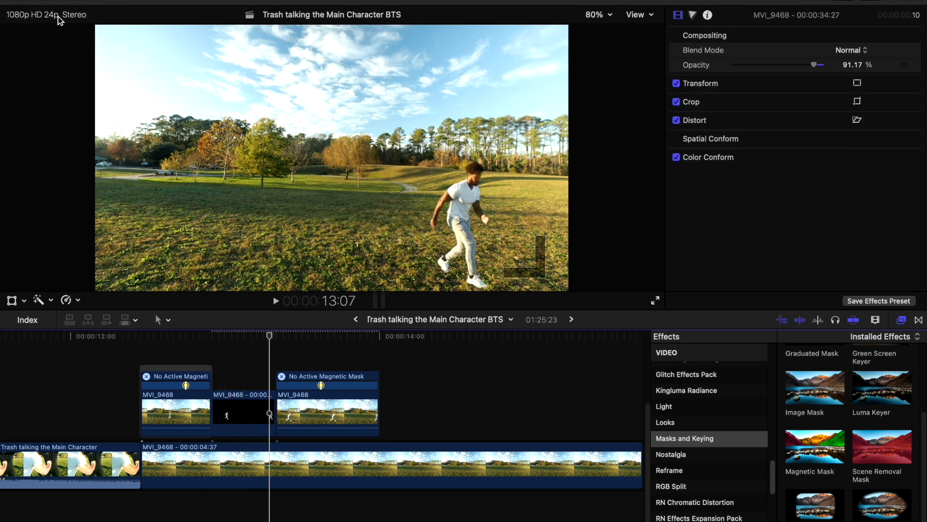
- Show the browser's installed titles and open the Motion Blur Pro category
click(816, 1)
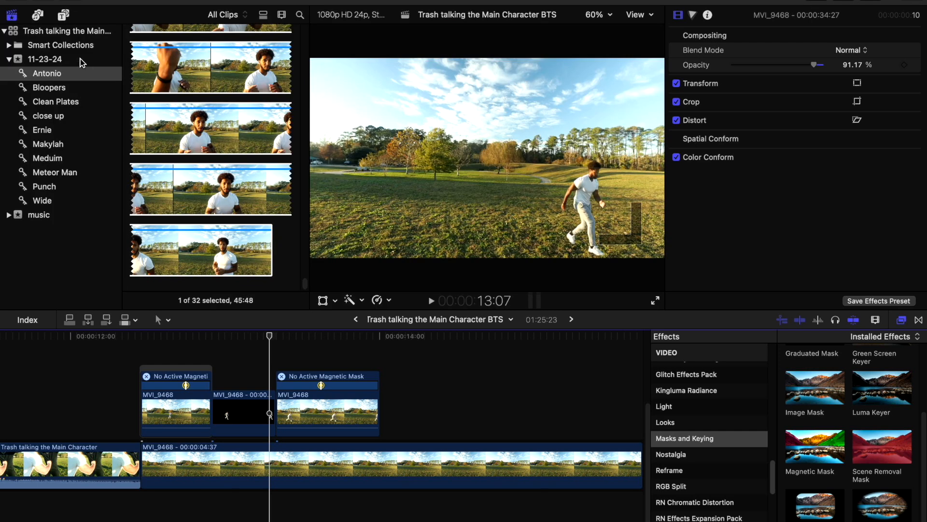
click(62, 17)
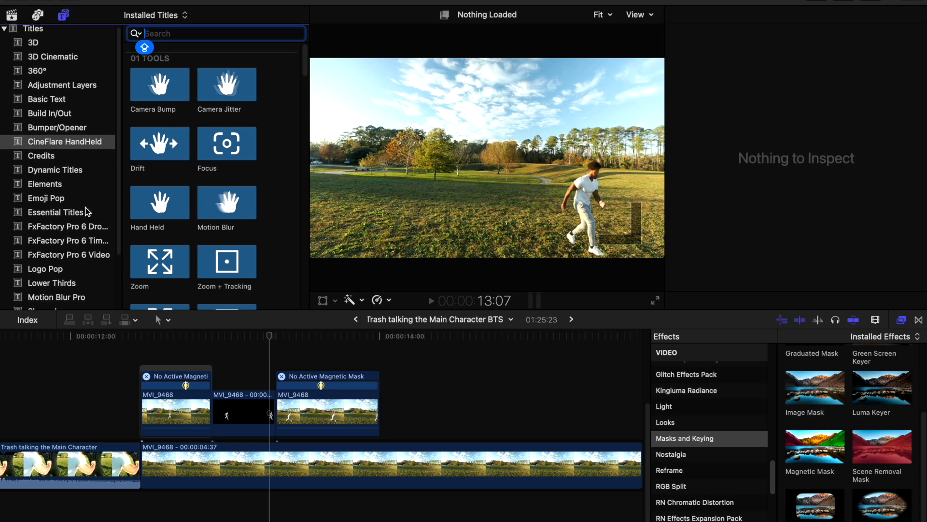
scroll(86, 212, down, 1)
click(81, 302)
click(82, 289)
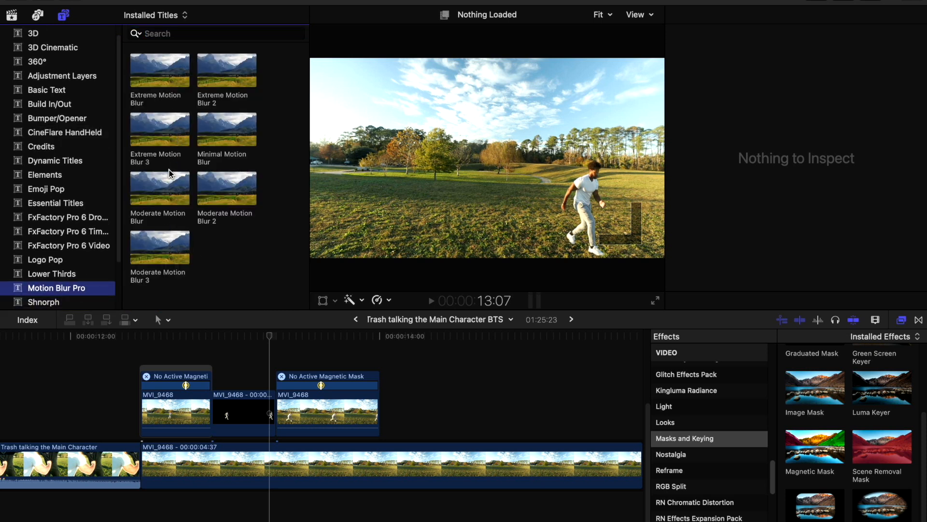
- Add the Extreme Motion Blur 3 title above the still clip, cut it just after the still's end, and delete the excess
drag(161, 133, 271, 335)
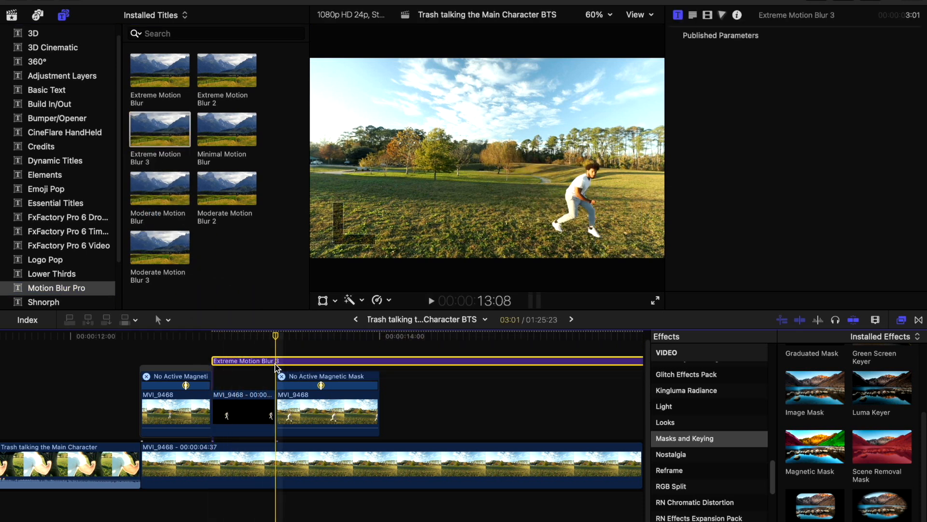
click(285, 351)
click(286, 361)
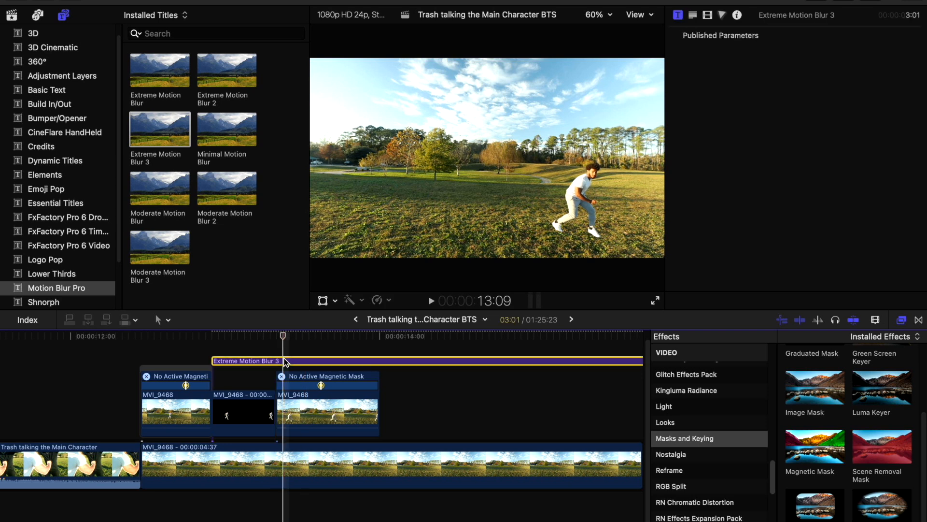
key(super+b)
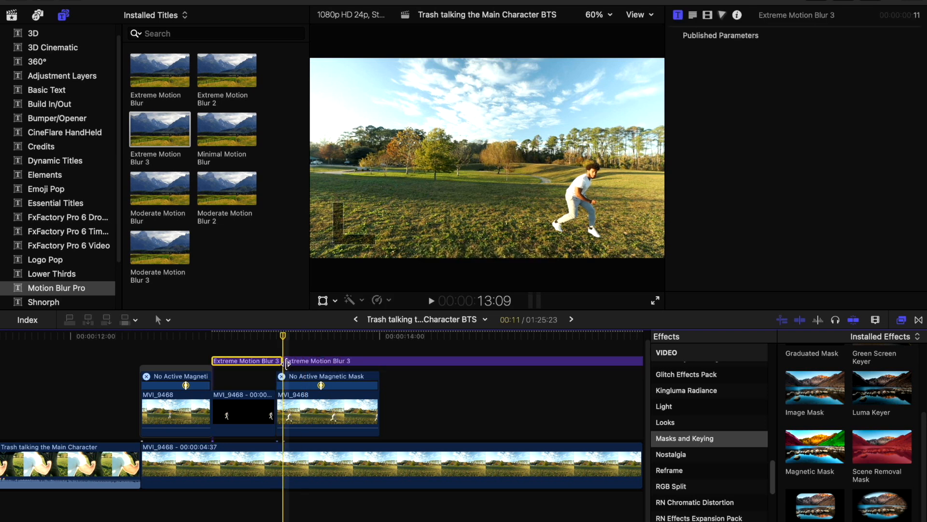
click(299, 361)
key(Delete)
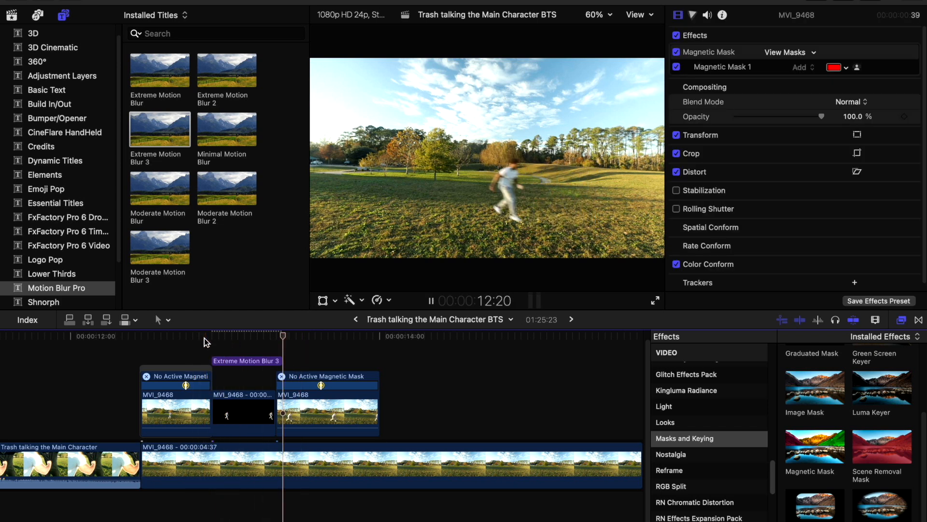
key(space)
- Show the still clip's video animation and move its end Transform keyframe back to about the clip's midpoint
click(249, 405)
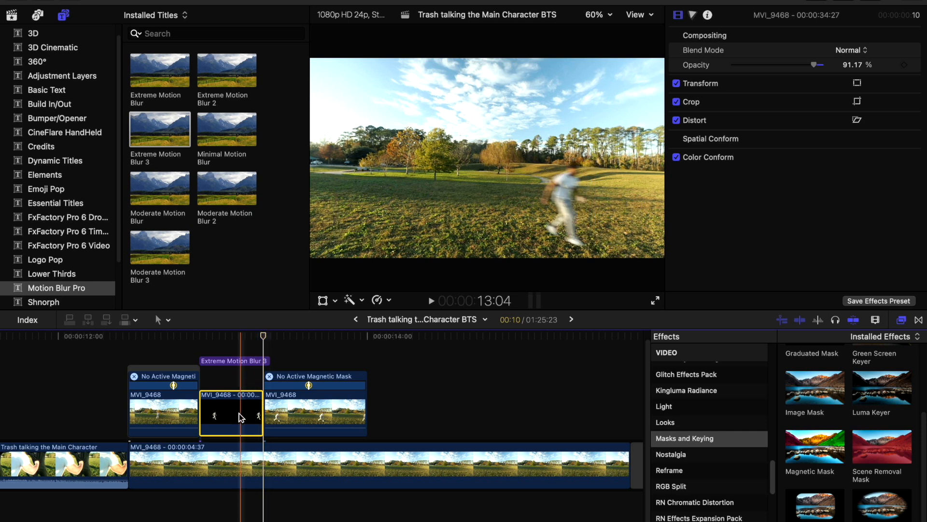
right_click(241, 408)
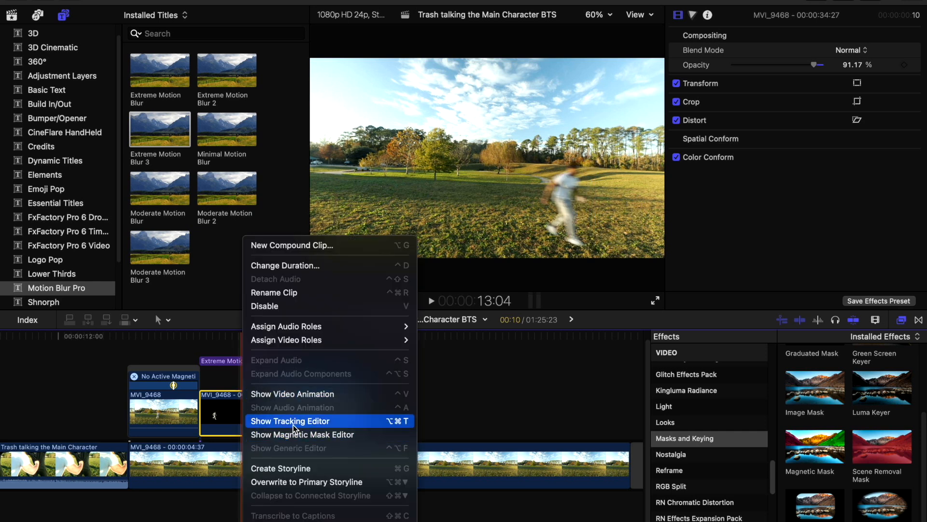
click(296, 394)
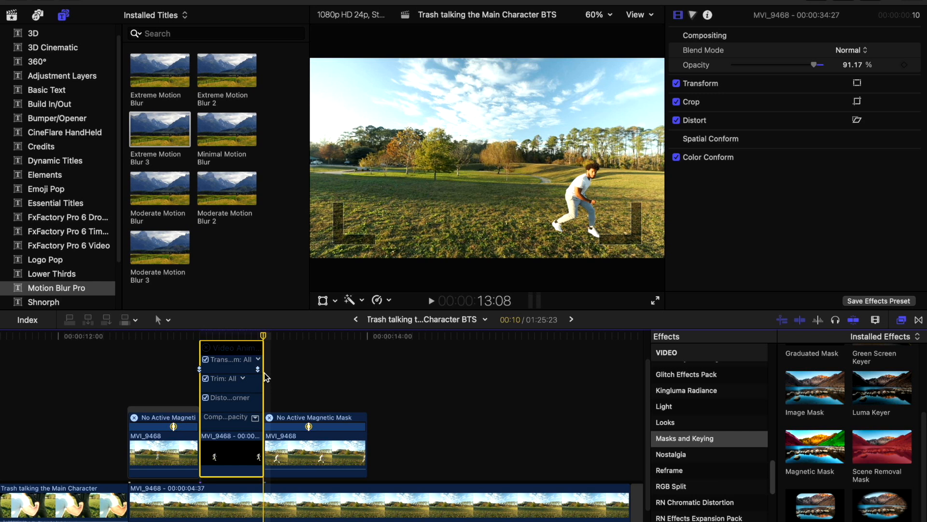
drag(257, 369, 232, 369)
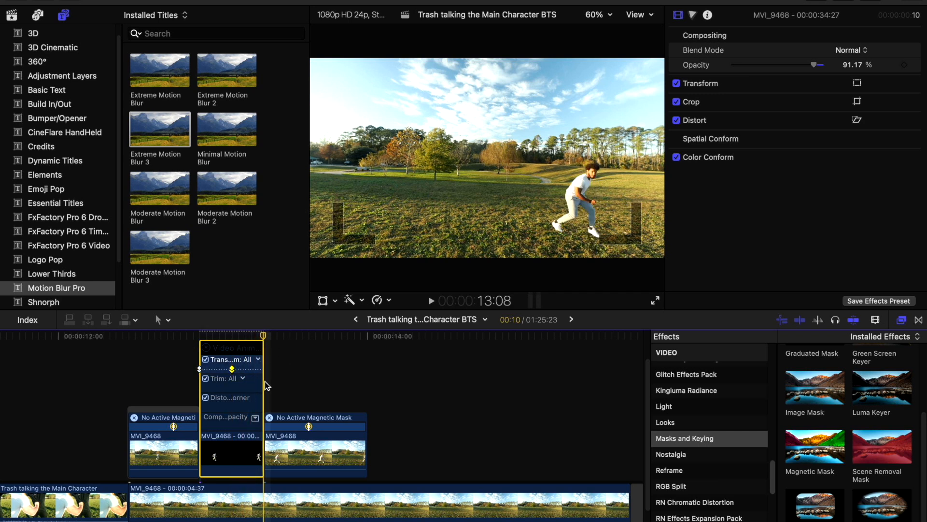
- Trim the still clip to end at its moved keyframe and bring the second masked clip directly against it
drag(264, 447, 232, 454)
drag(295, 451, 231, 444)
scroll(267, 435, up, 3)
click(206, 388)
- Play back the shortened dash sequence several times from the first masked clip
key(space)
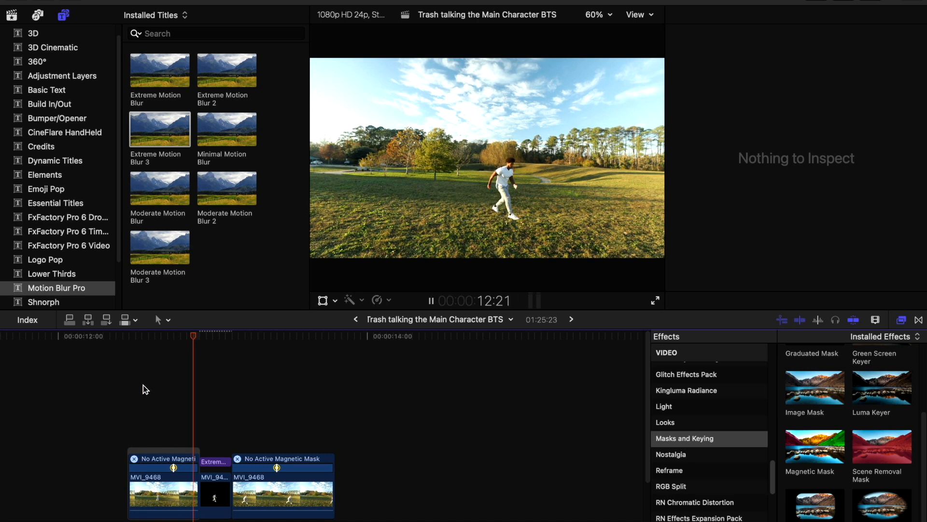
scroll(143, 384, right, 1)
key(space)
key(space)
key(space)
key(space)
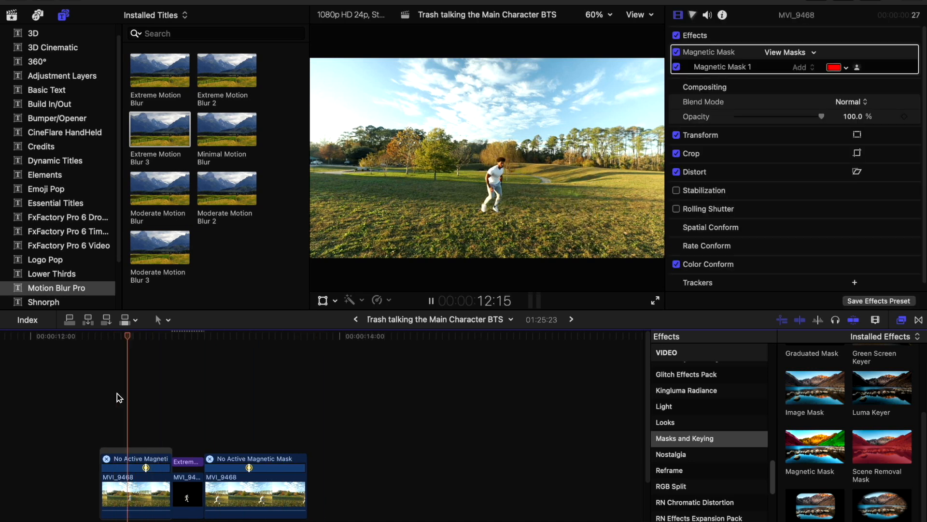
key(space)
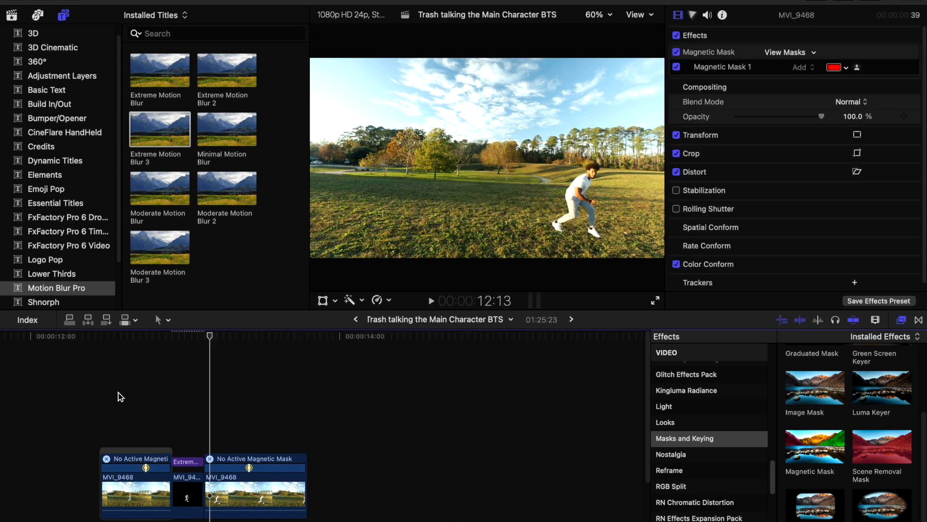
- Set the playhead near the start of the second masked clip and browse the CineFlare HandHeld titles
click(216, 337)
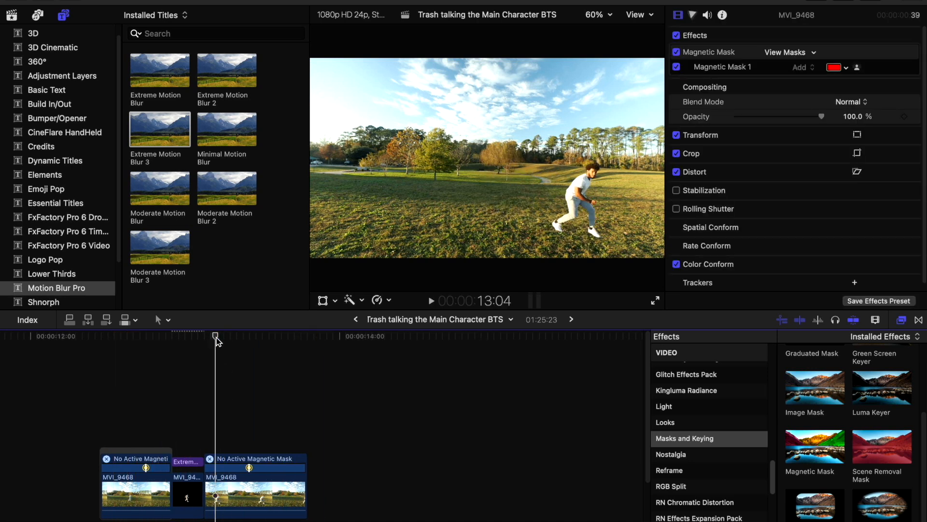
click(77, 132)
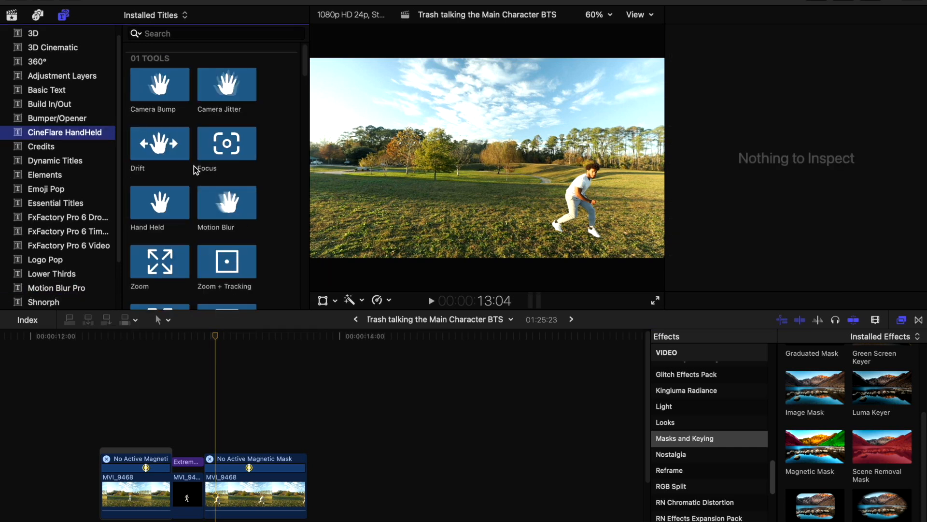
scroll(191, 185, down, 5)
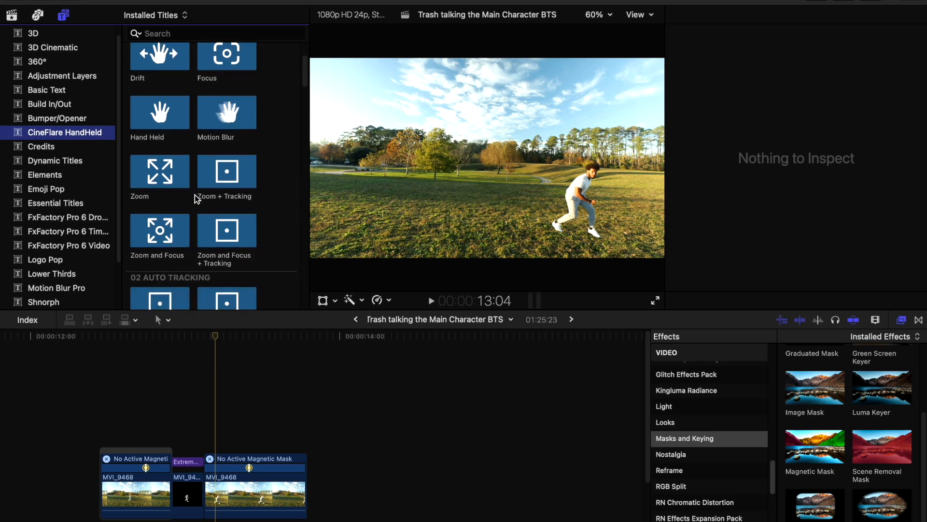
scroll(195, 195, up, 5)
drag(219, 88, 201, 346)
key(Delete)
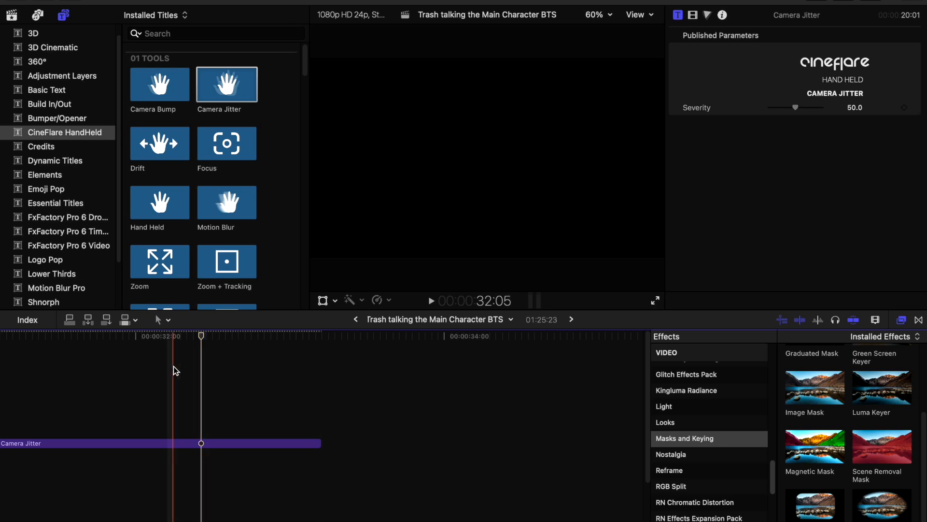
scroll(203, 352, left, 4)
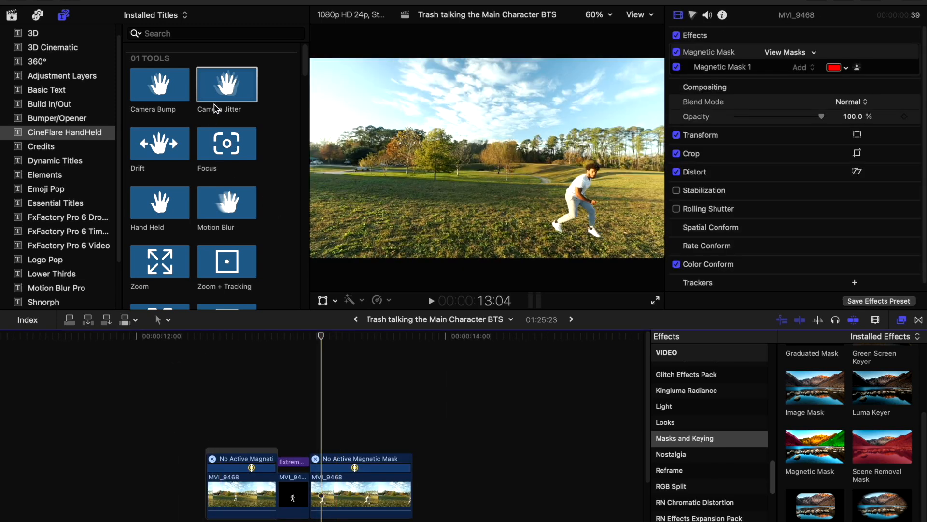
- Place the Camera Jitter title above the start of the second masked clip and play back the landing
drag(216, 108, 314, 437)
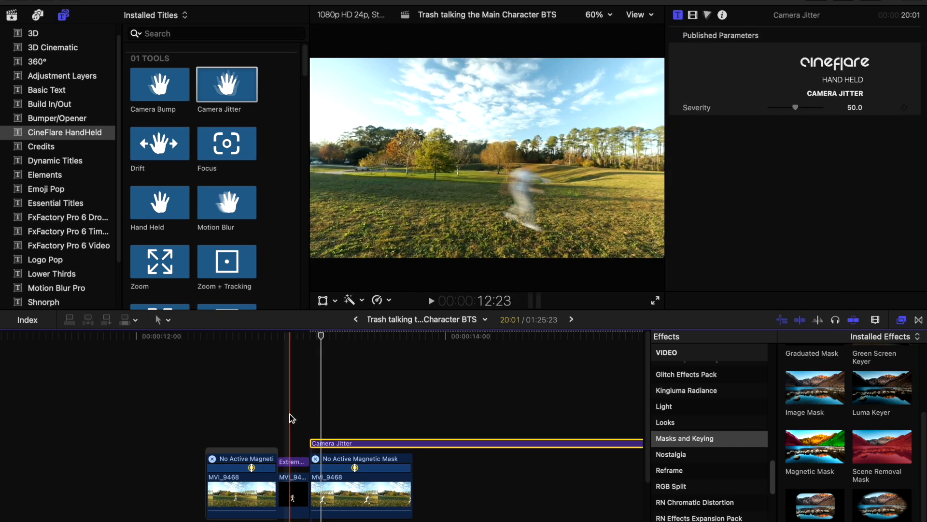
key(space)
key(space)
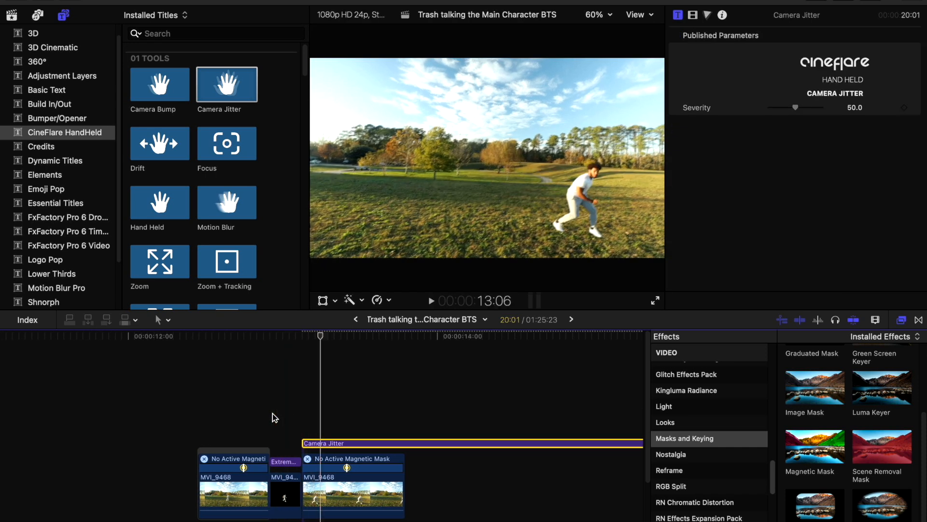
key(space)
key(space)
- Cut the Camera Jitter title after 3 frames and delete the remaining part
click(302, 425)
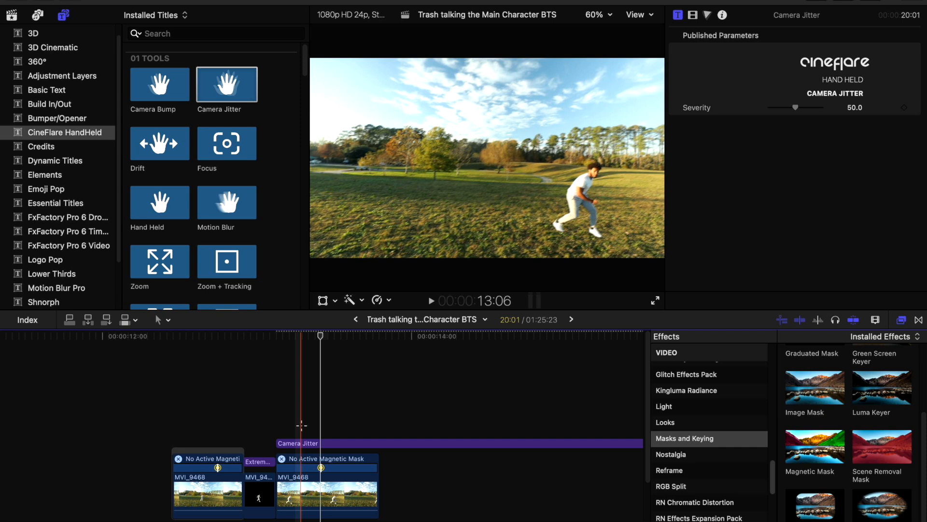
click(305, 442)
key(super+b)
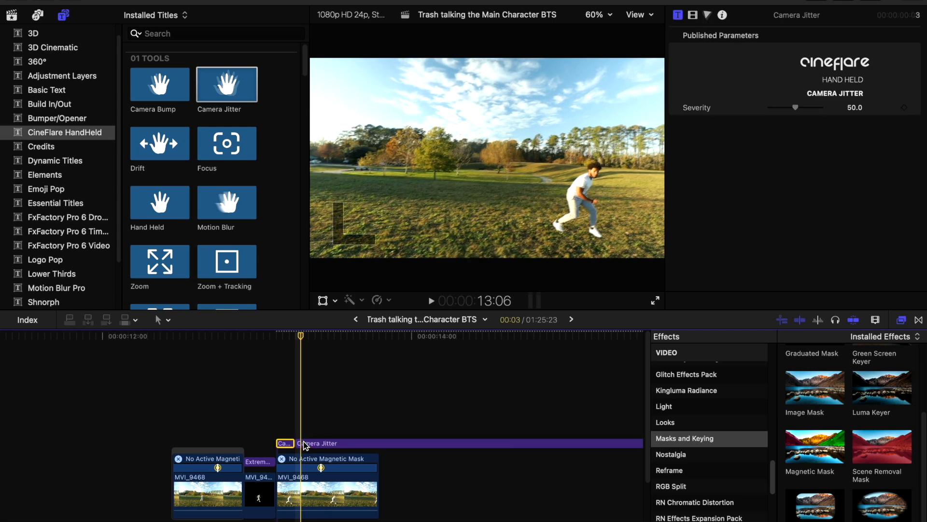
click(310, 448)
click(308, 445)
key(Delete)
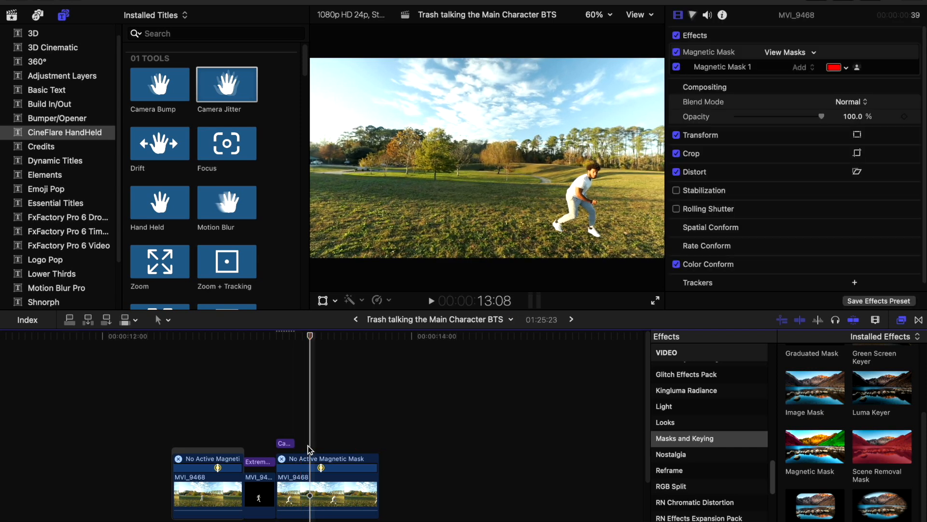
- Play back the dash repeatedly to check the short camera shake on the landing
key(space)
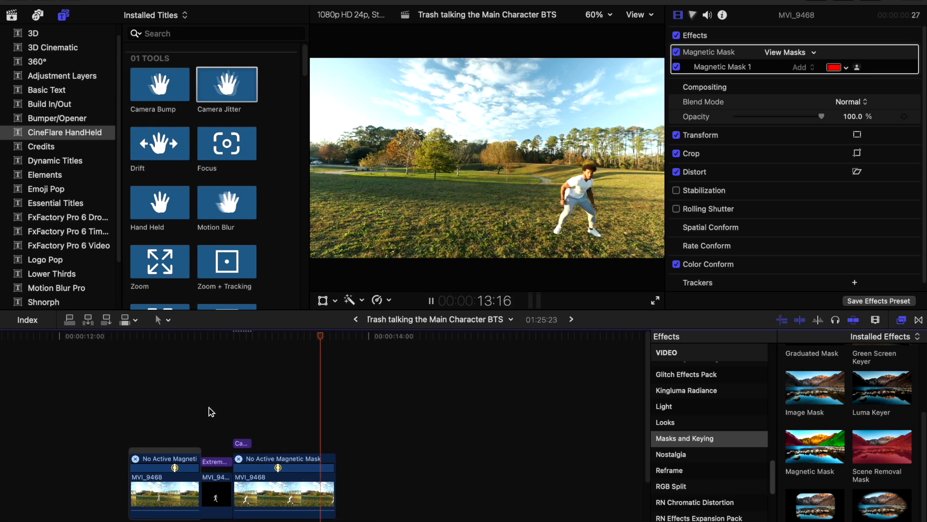
key(space)
key(space)
key(space)
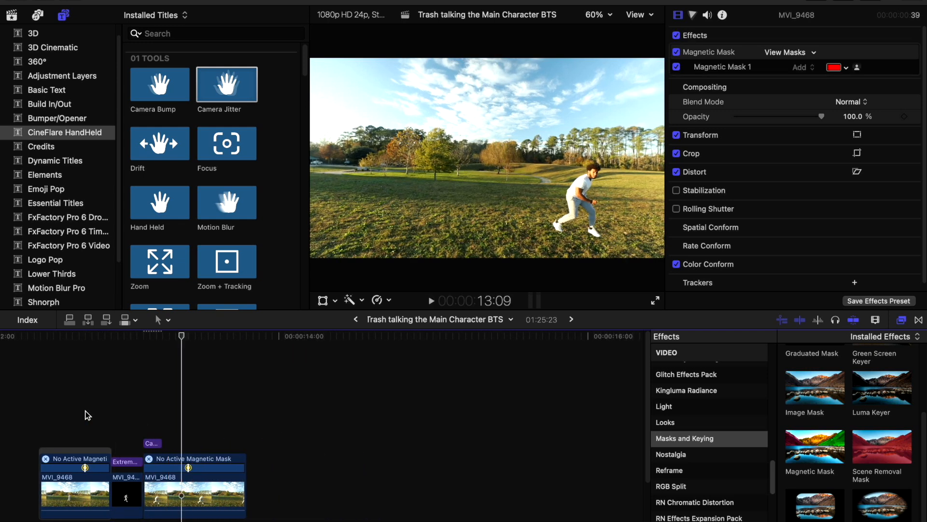
key(space)
key(space)
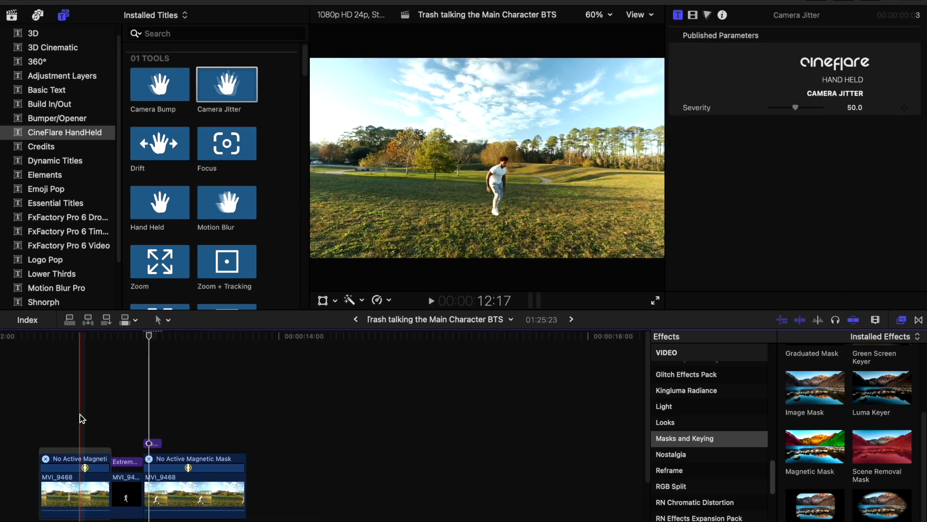
key(space)
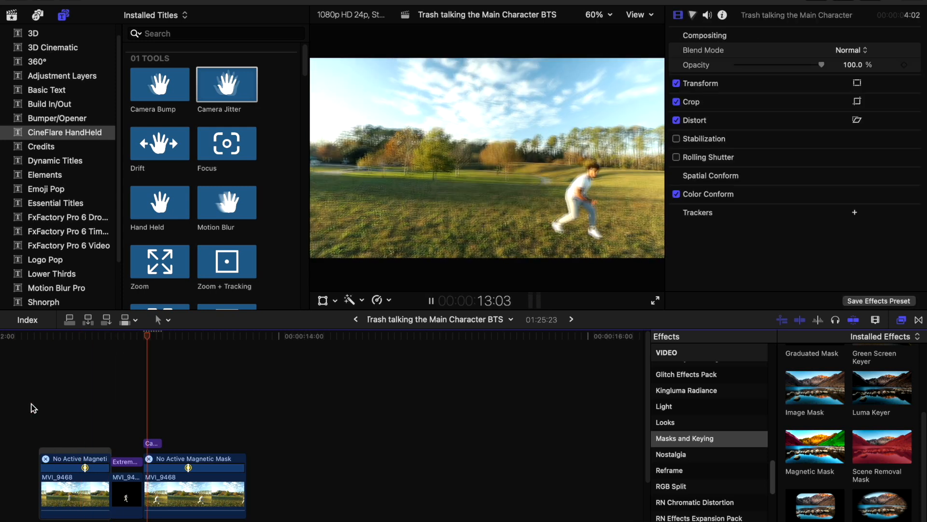
key(space)
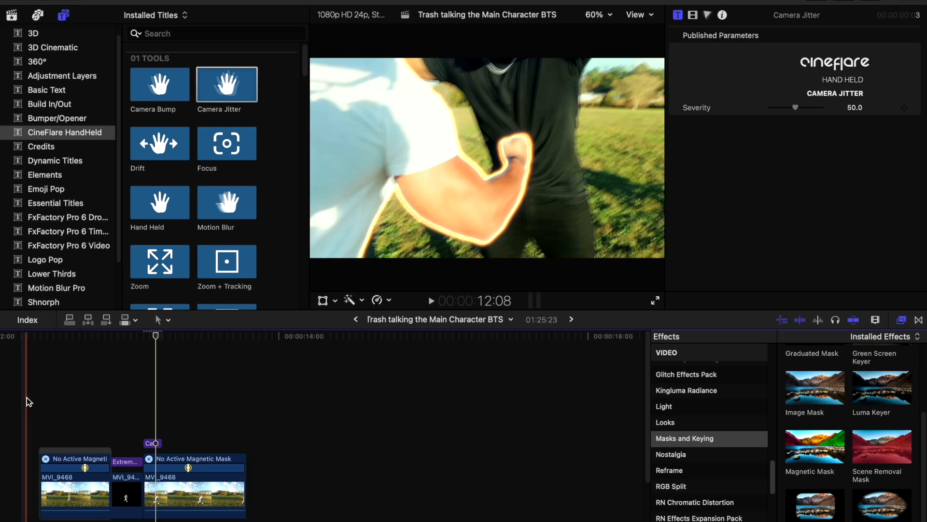
click(79, 492)
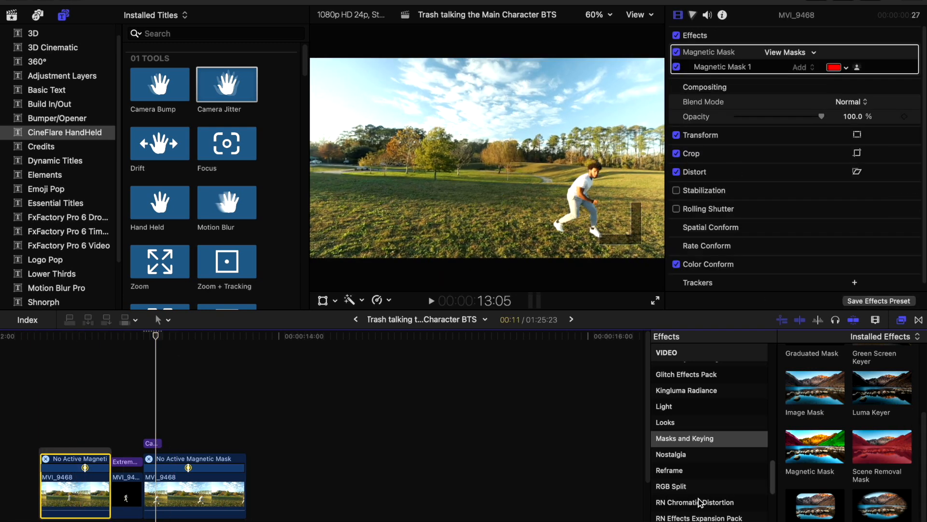
scroll(700, 502, down, 10)
scroll(700, 483, up, 9)
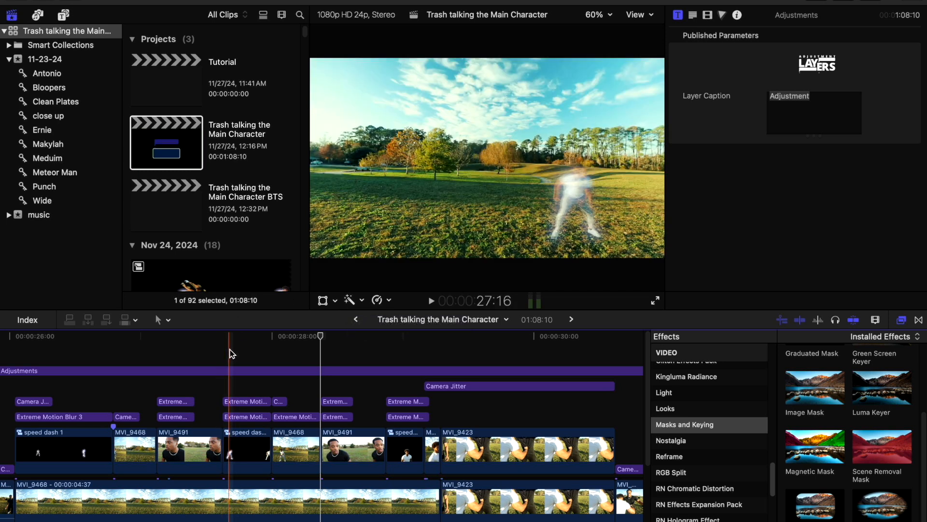
- Fit the whole "Trash talking the Main Character" project in the timeline and disable its Adjustments title
scroll(233, 346, left, 5)
scroll(234, 345, left, 15)
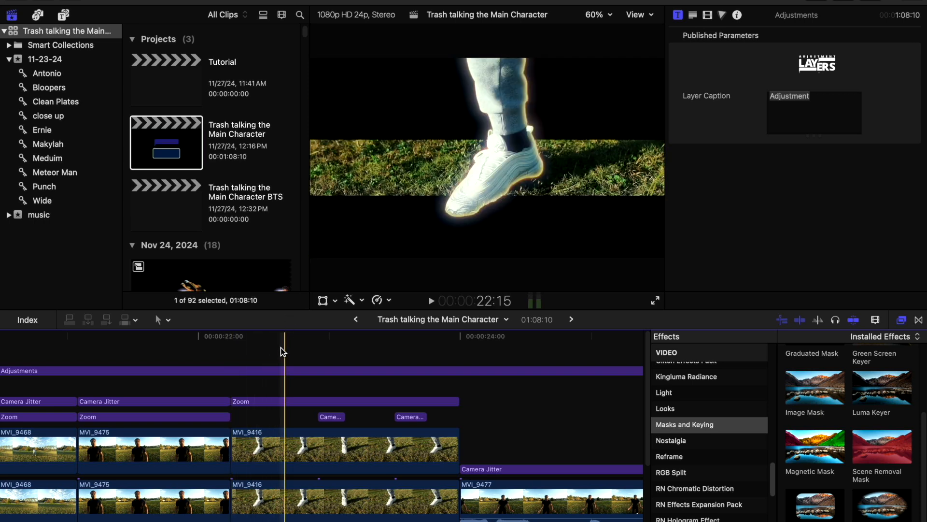
scroll(280, 346, left, 6)
scroll(283, 349, left, 4)
key(shift+z)
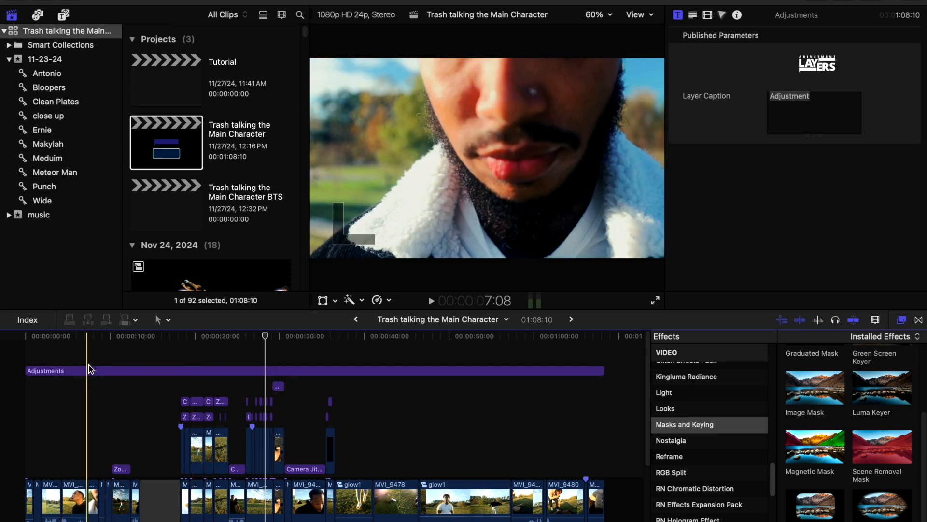
click(93, 371)
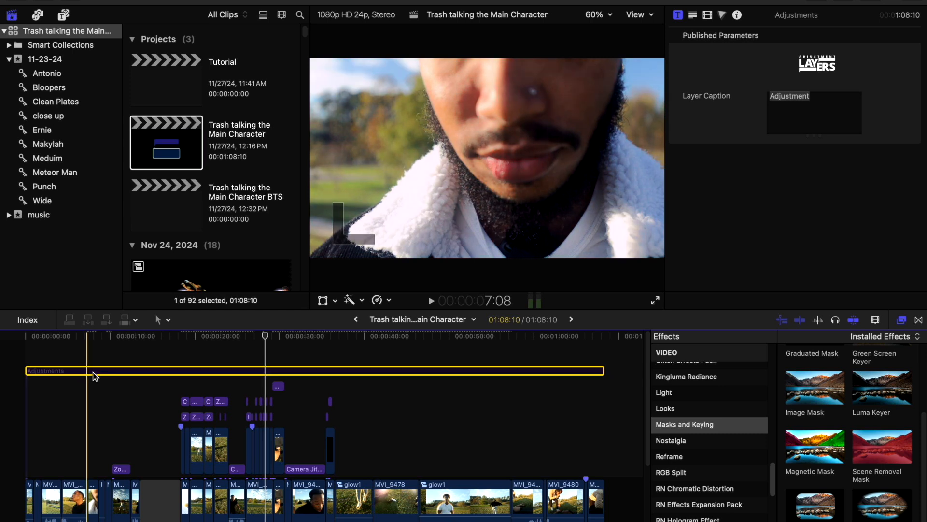
- Hide the browser and show the Color Adjustments 1 settings of the MVI_9472 clip
click(76, 488)
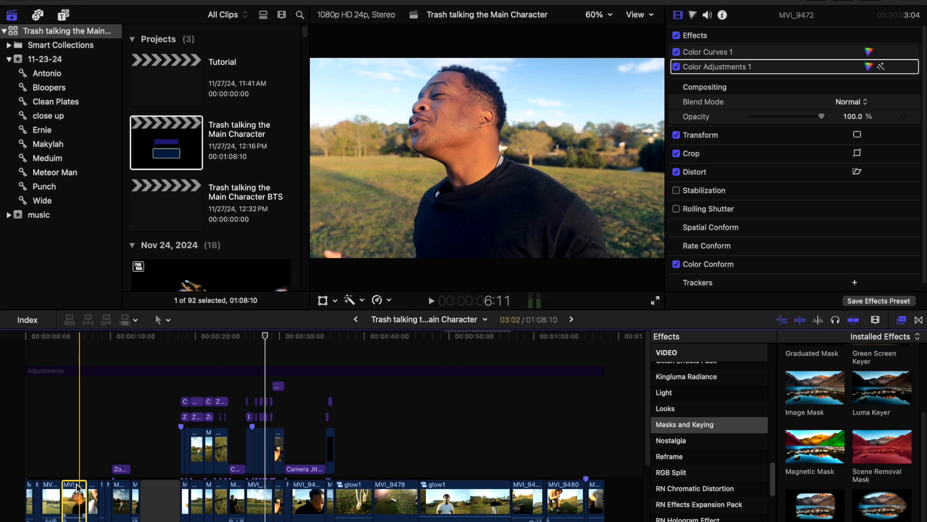
click(72, 336)
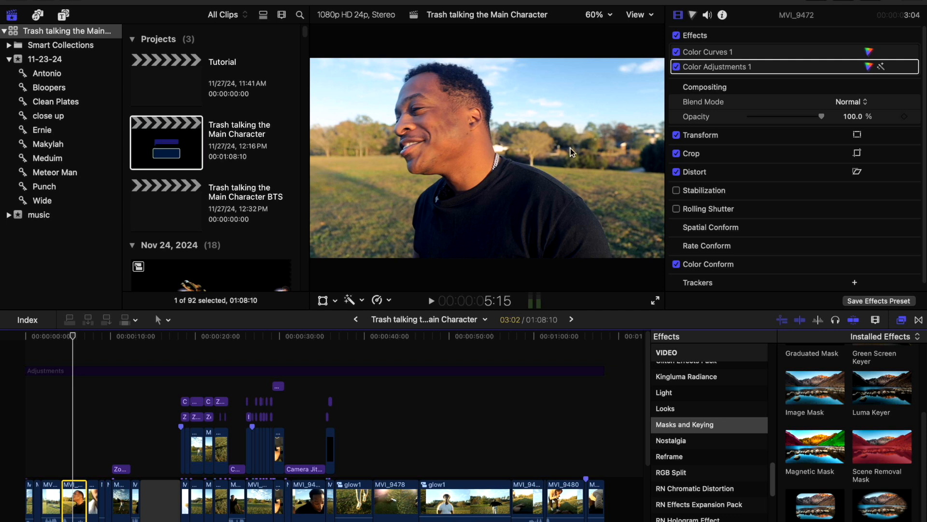
click(817, 1)
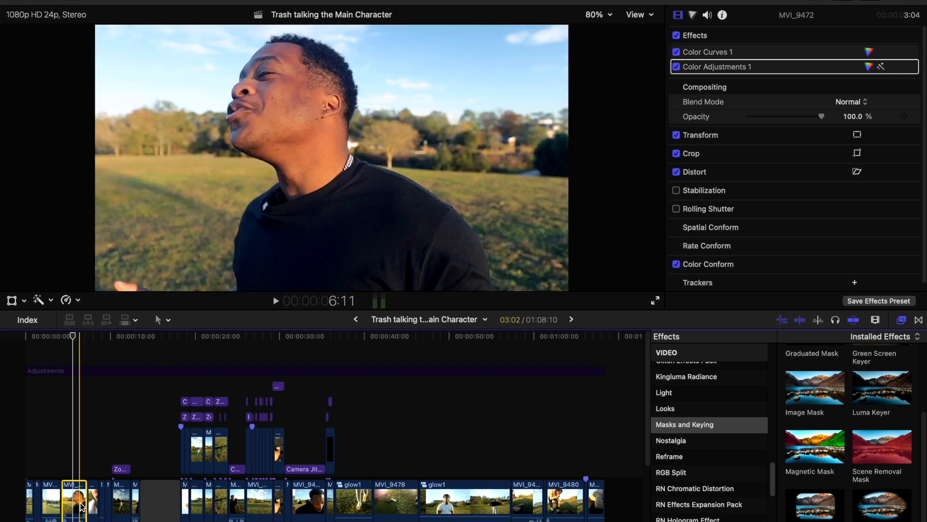
key(super+6)
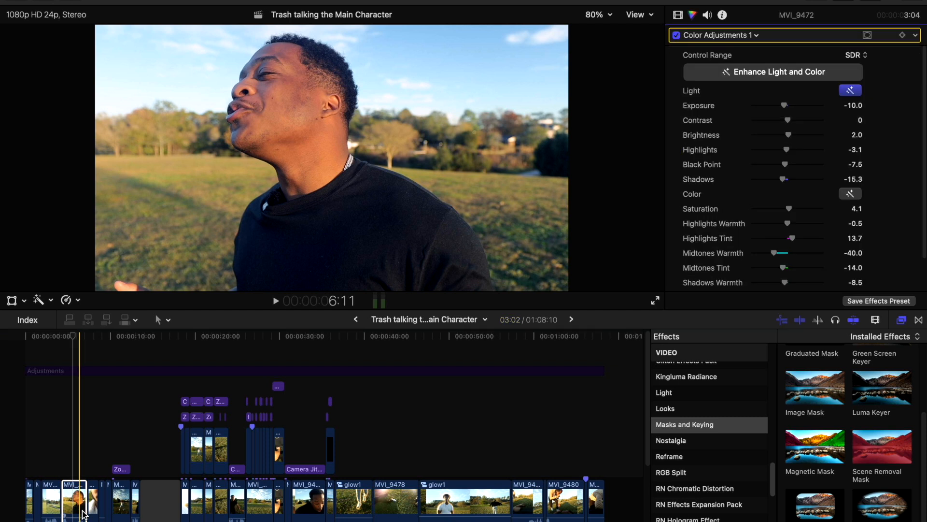
- Open the Color Curves 1 settings of the MVI_9472 clip and turn the correction off and on to compare the picture
click(678, 15)
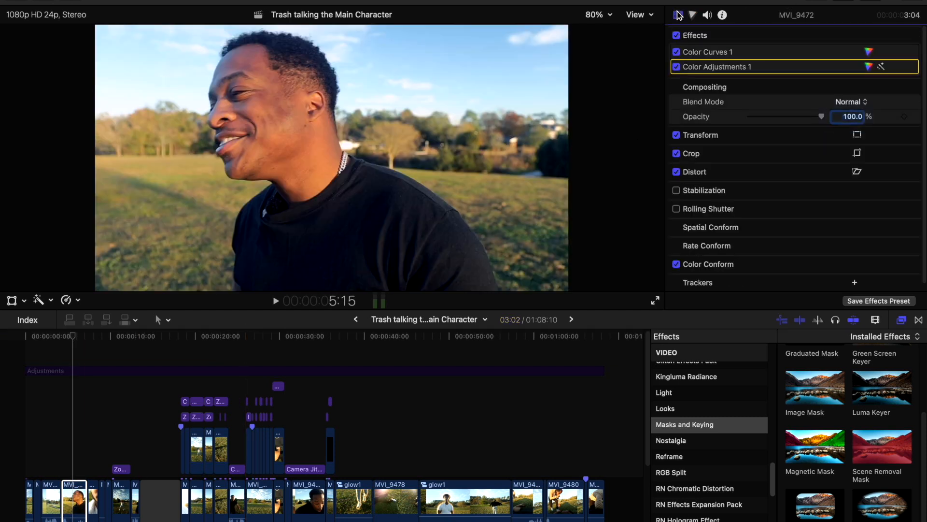
click(774, 53)
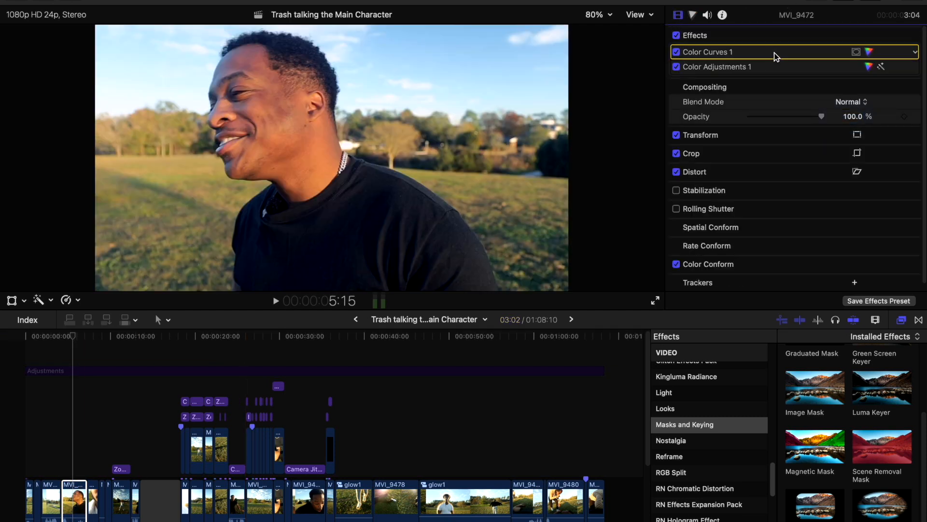
click(874, 53)
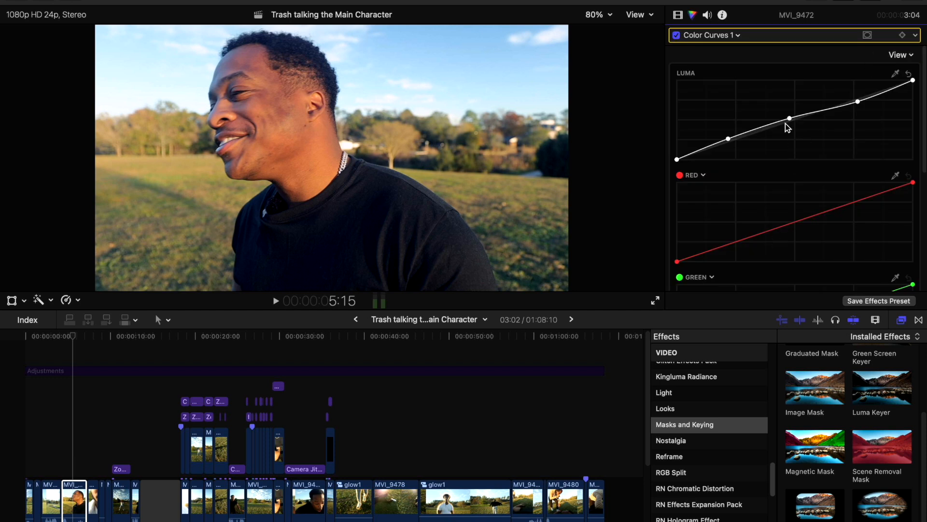
click(676, 35)
click(676, 36)
click(676, 36)
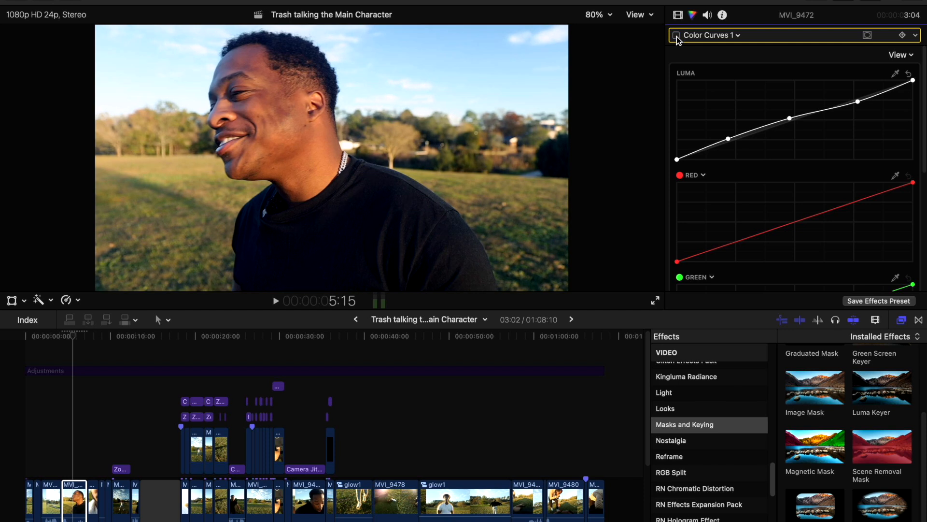
click(676, 35)
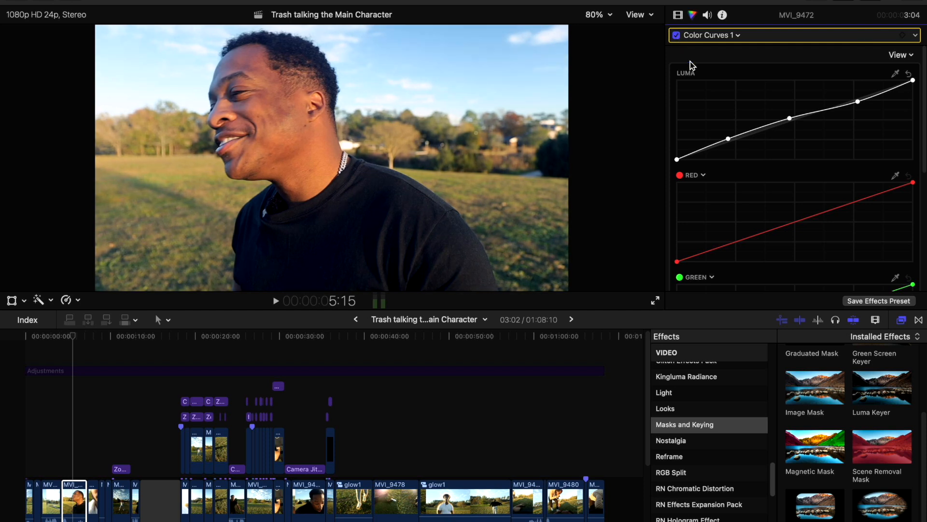
- Turn all effects of the MVI_9472 clip off and on to compare the ungraded and graded picture
click(678, 15)
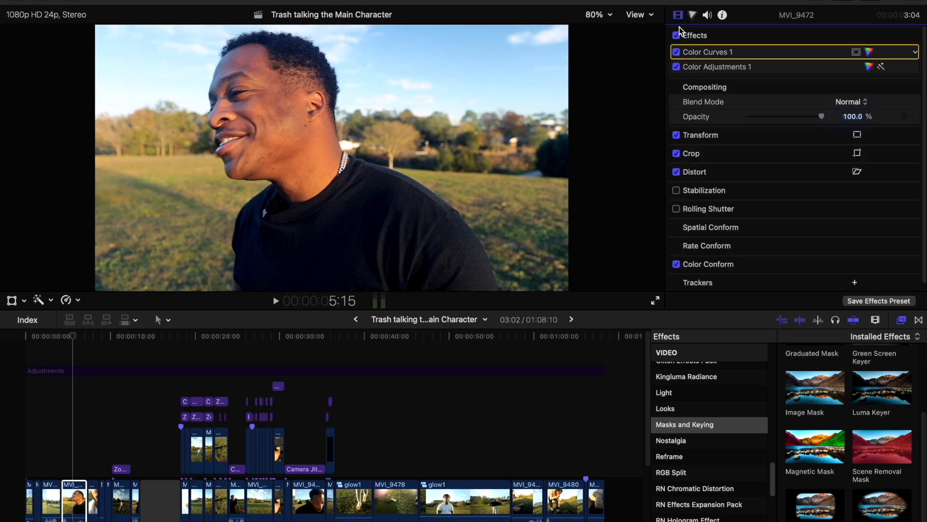
click(677, 67)
click(676, 35)
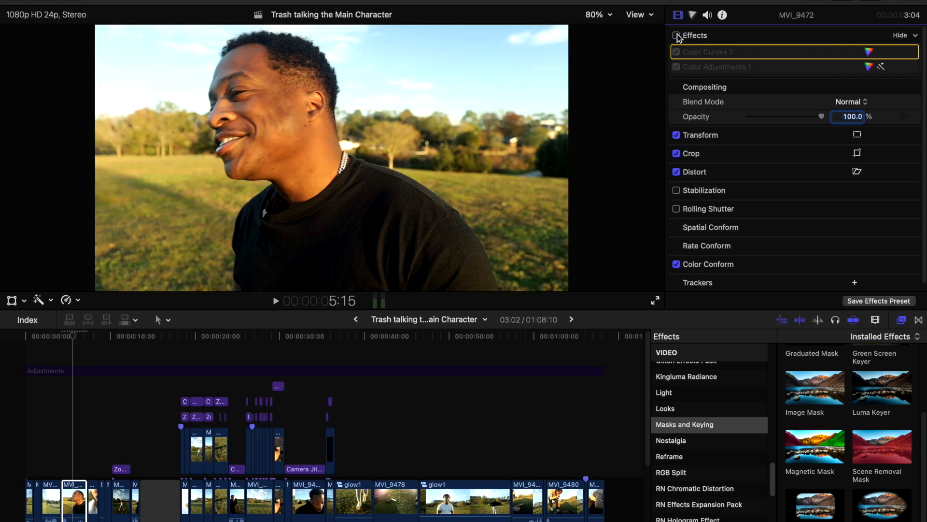
click(676, 35)
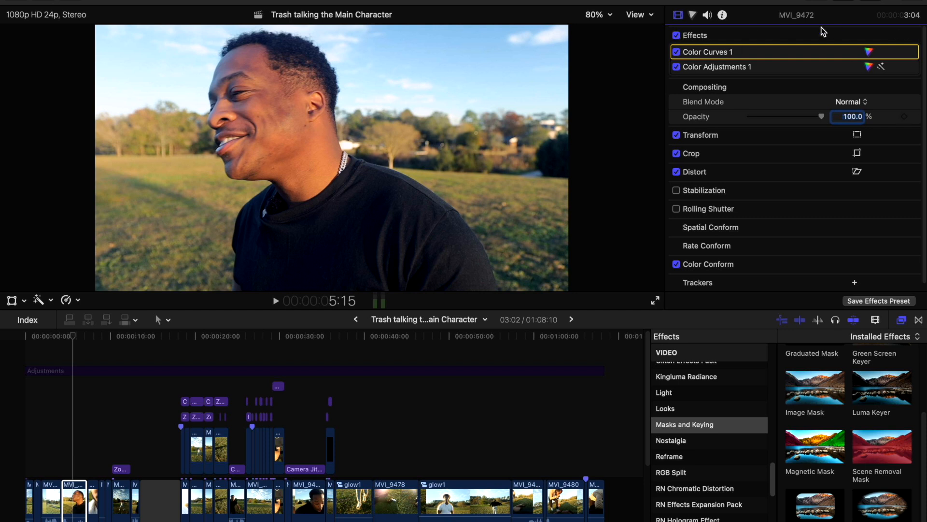
click(677, 38)
click(677, 38)
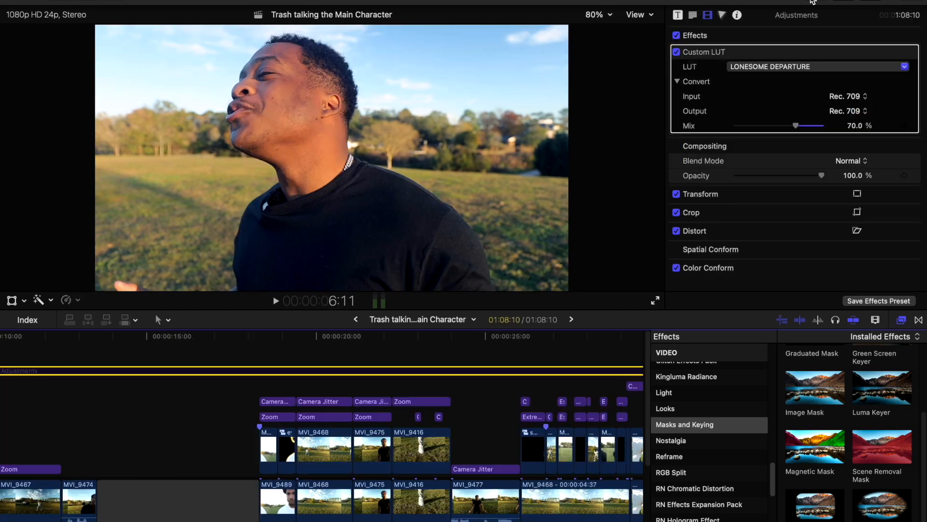
- Show the browser and place a new Adjustments title from Adjustment Layers at the project start, above the disabled one
key(ctrl+super+1)
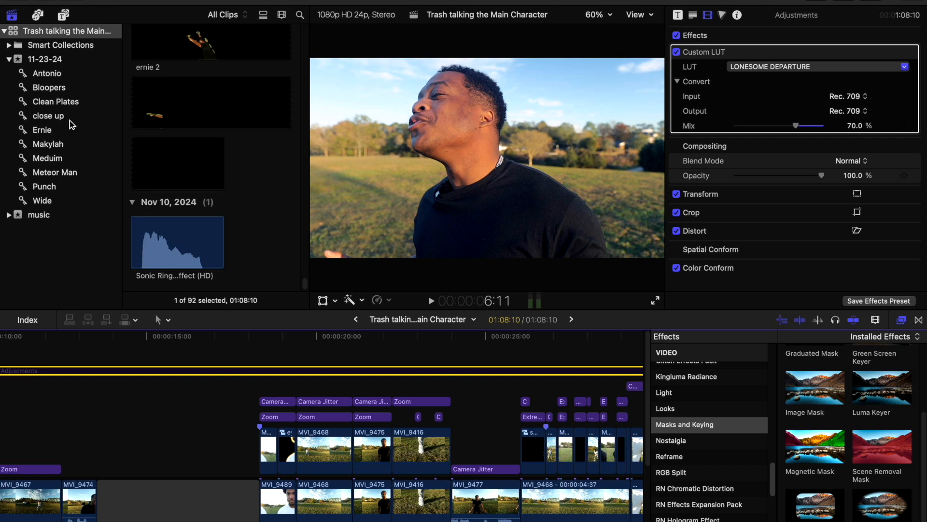
click(62, 17)
click(62, 18)
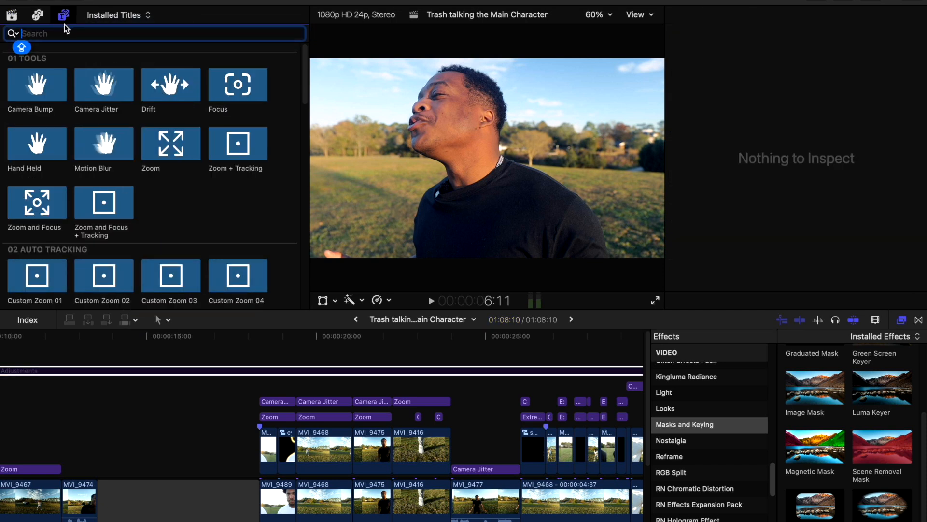
click(62, 18)
click(62, 76)
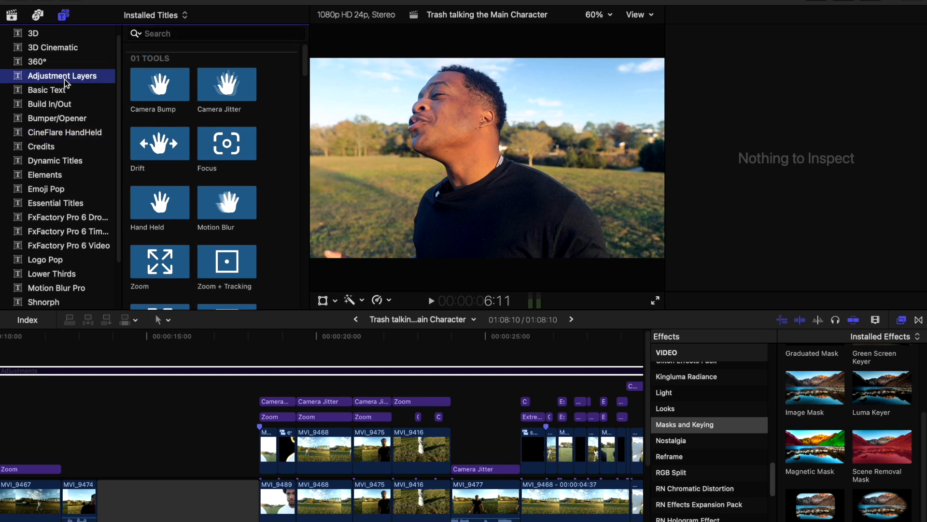
drag(145, 97, 27, 355)
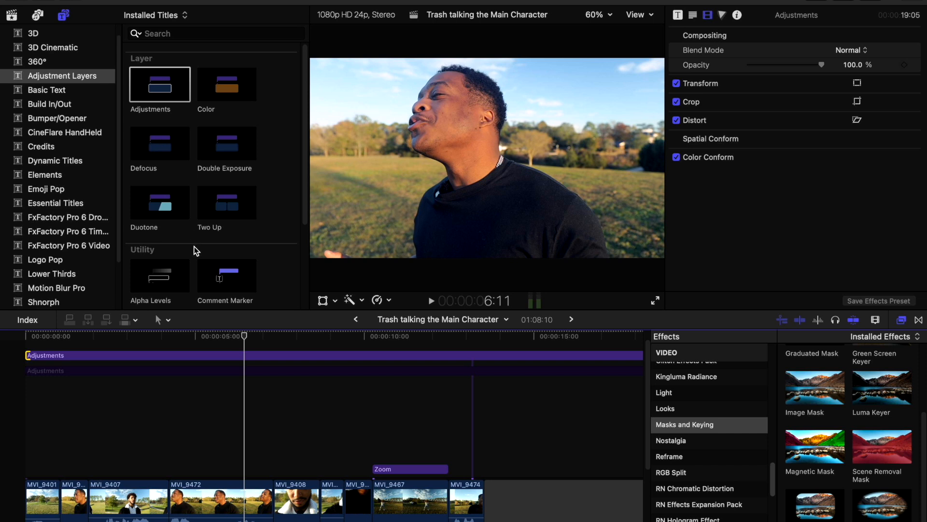
- Extend the new Adjustments title to the end of the project at 01:08:10
key(shift+z)
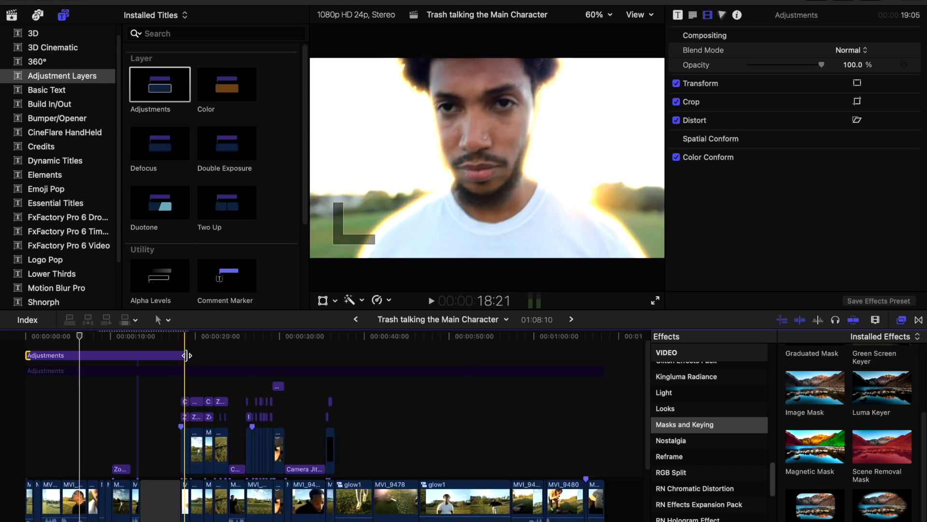
drag(186, 356, 599, 344)
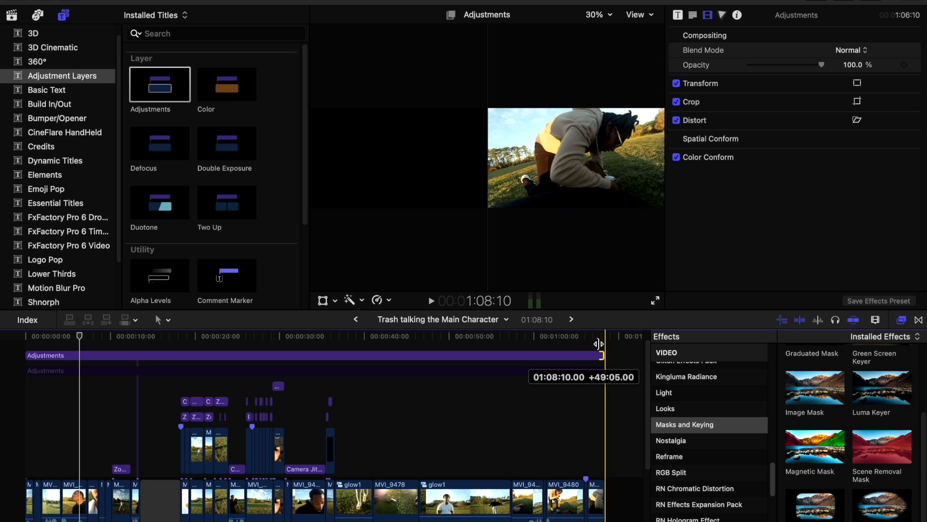
click(193, 356)
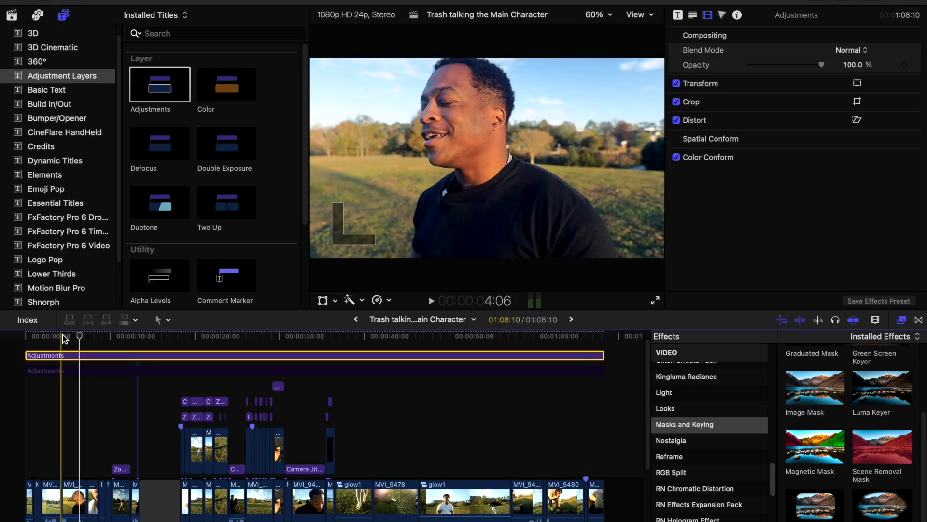
- Park the playhead at 4:06 and apply the Custom LUT effect from the Color category to the new Adjustments title
click(63, 337)
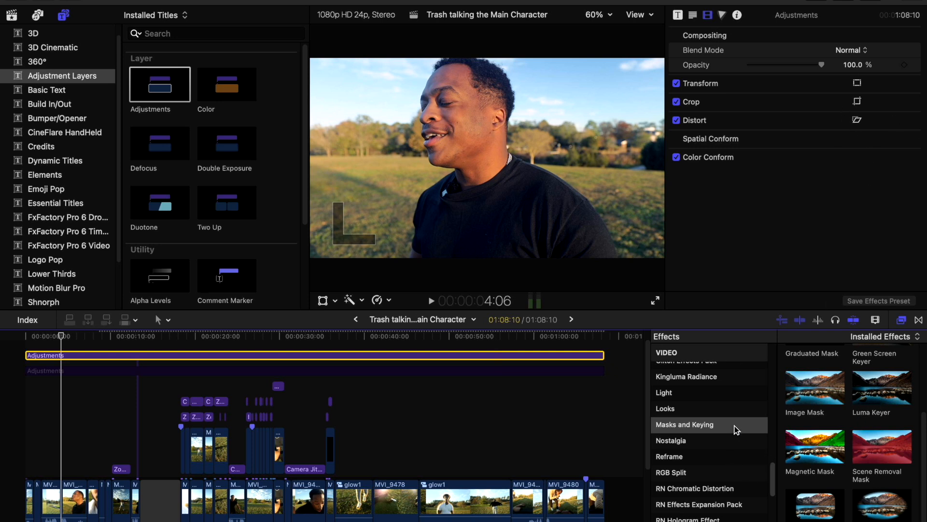
click(685, 424)
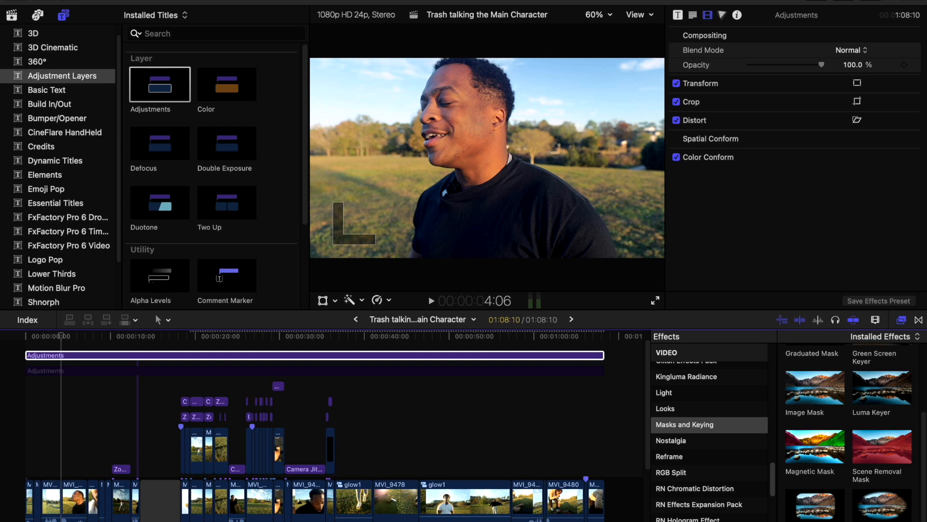
click(674, 467)
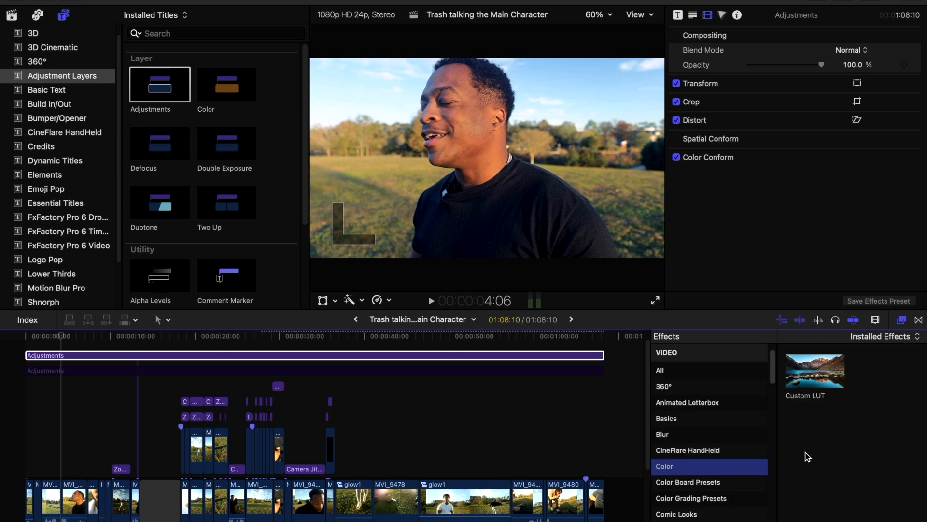
drag(816, 377, 308, 353)
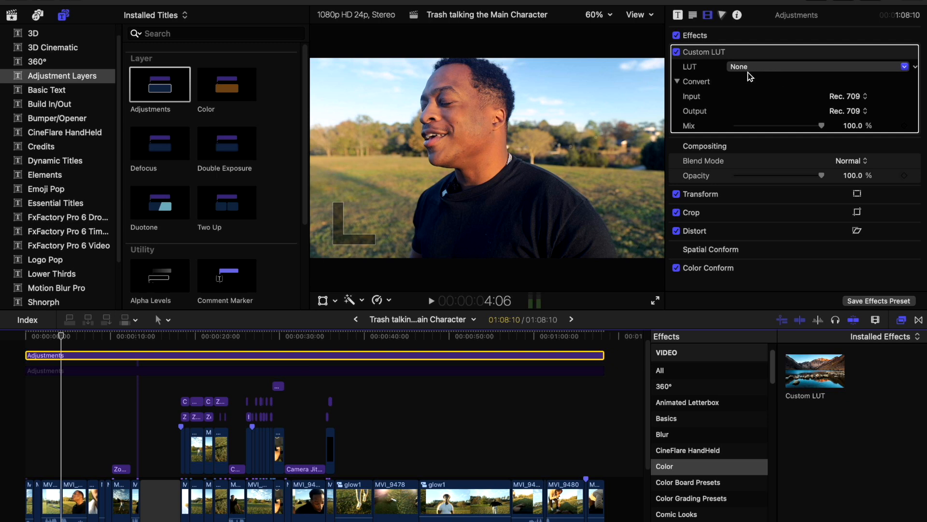
- Try the SANCTUARY and SHROUDED OASIS LUTs from CINEGRAMS - Cinematic Looks V2 on the Adjustments title
click(751, 66)
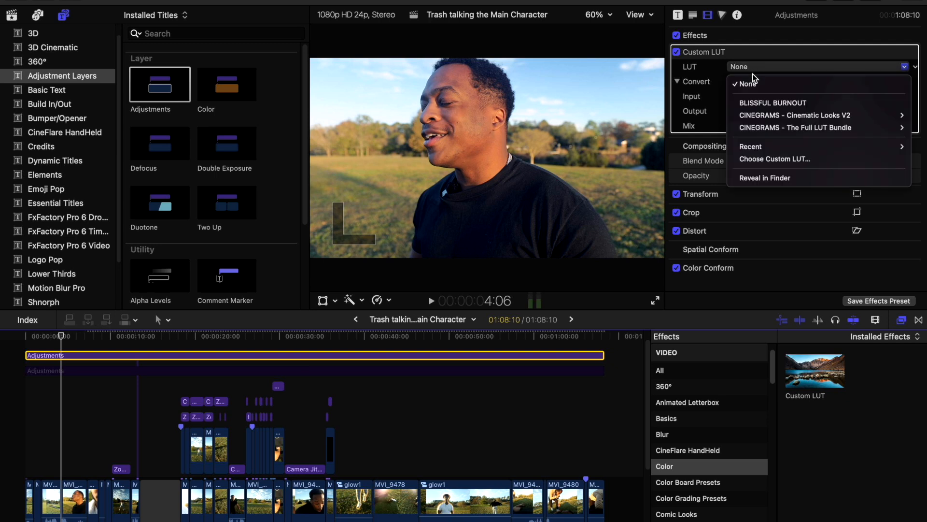
mouse_move(751, 116)
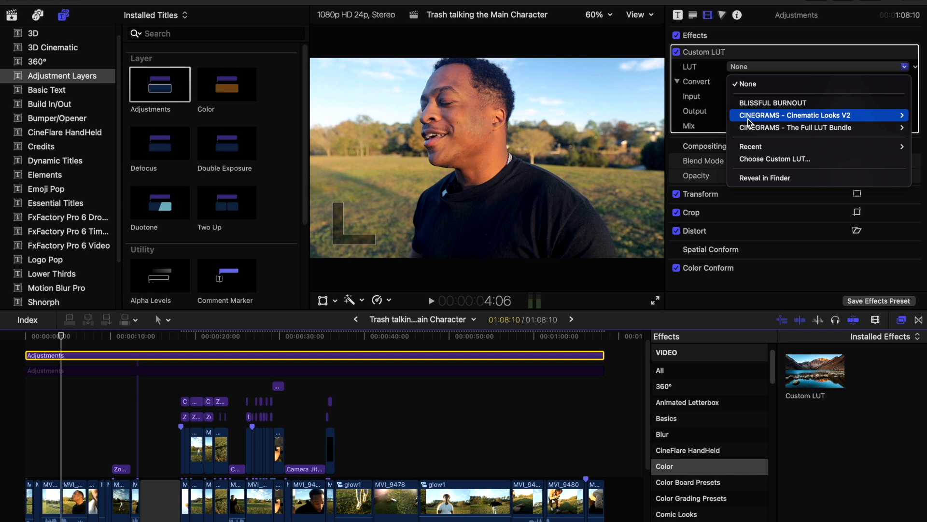
click(695, 182)
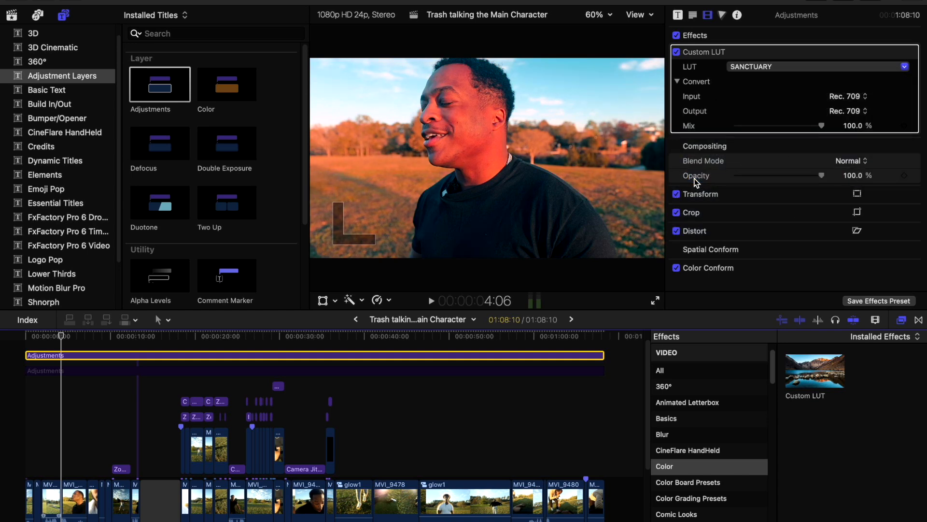
click(748, 70)
mouse_move(751, 115)
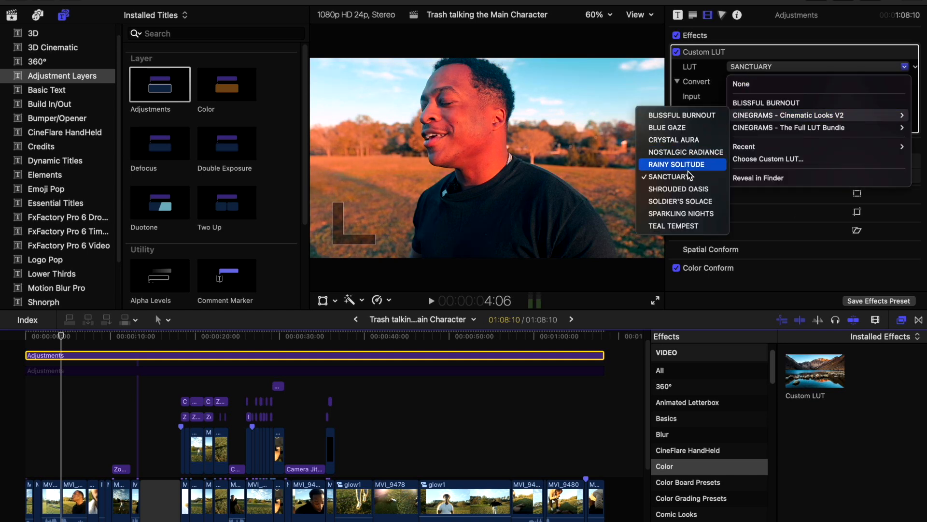
click(695, 189)
- Try the SOLDIER'S SOLACE and GRITTY GLOOM LUTs on the Adjustments title
click(764, 67)
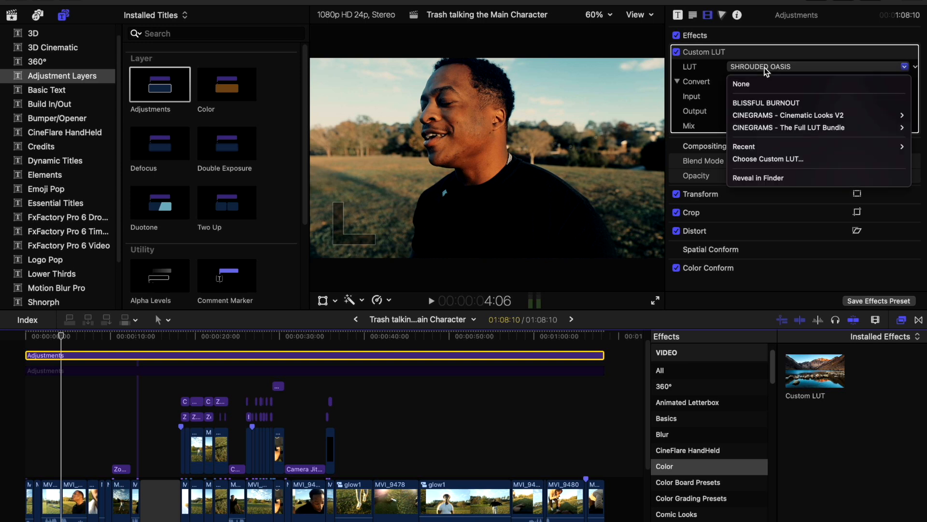
mouse_move(764, 121)
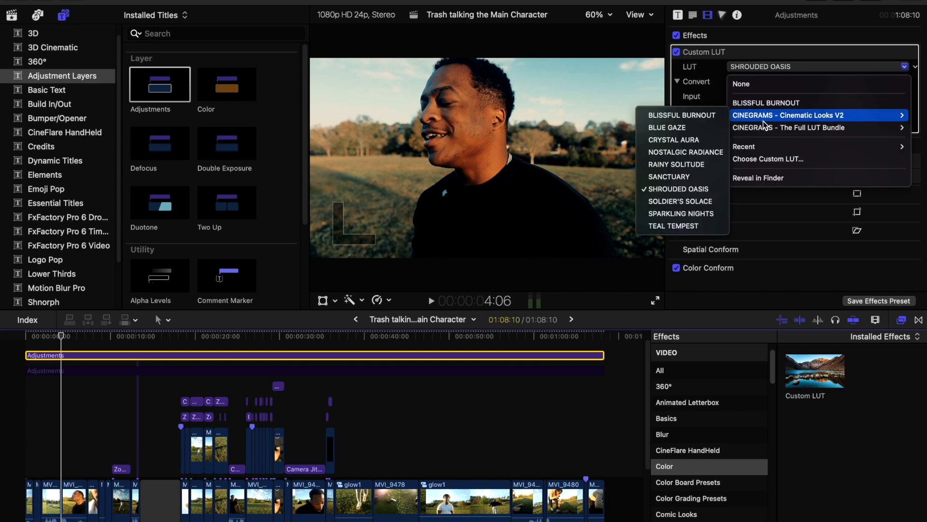
click(681, 201)
click(775, 68)
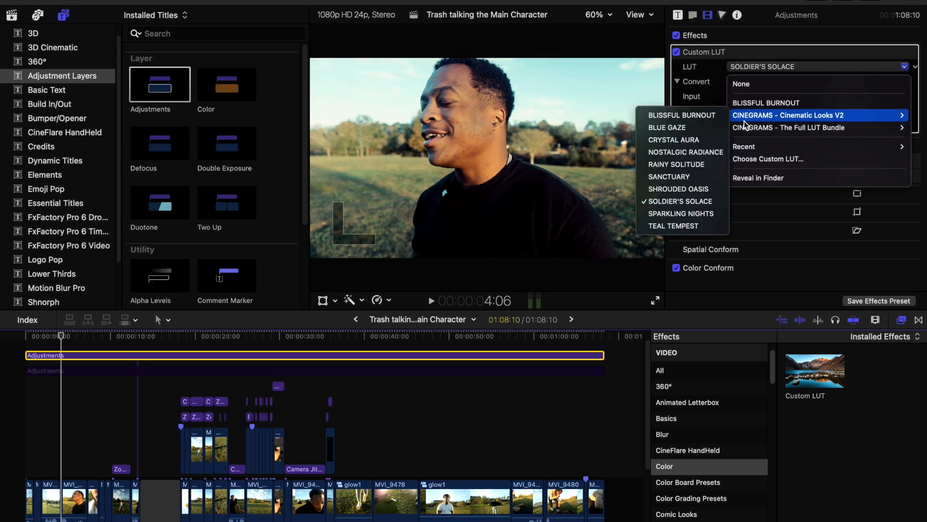
mouse_move(753, 147)
click(683, 232)
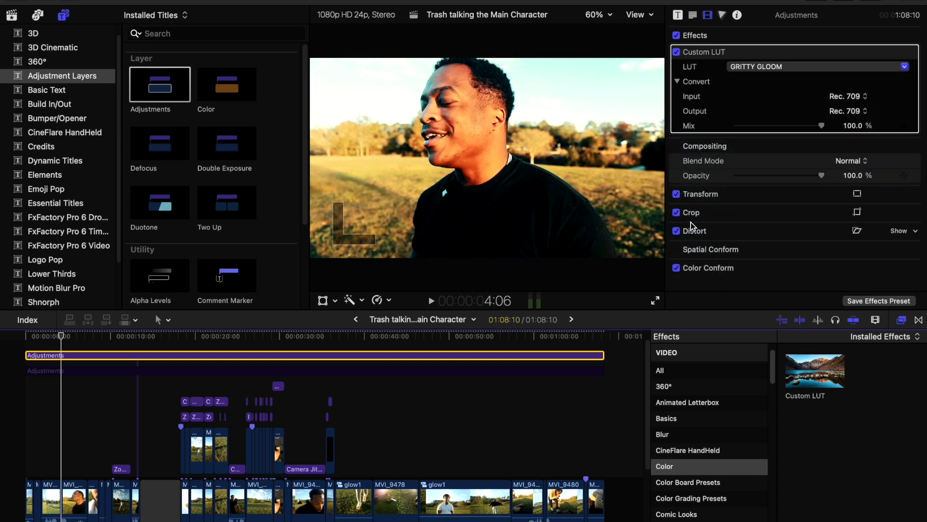
- Set the Custom LUT to CRYSTAL AURA from CINEGRAMS - Cinematic Looks V2 and reduce its Mix to 73.48 %
click(773, 66)
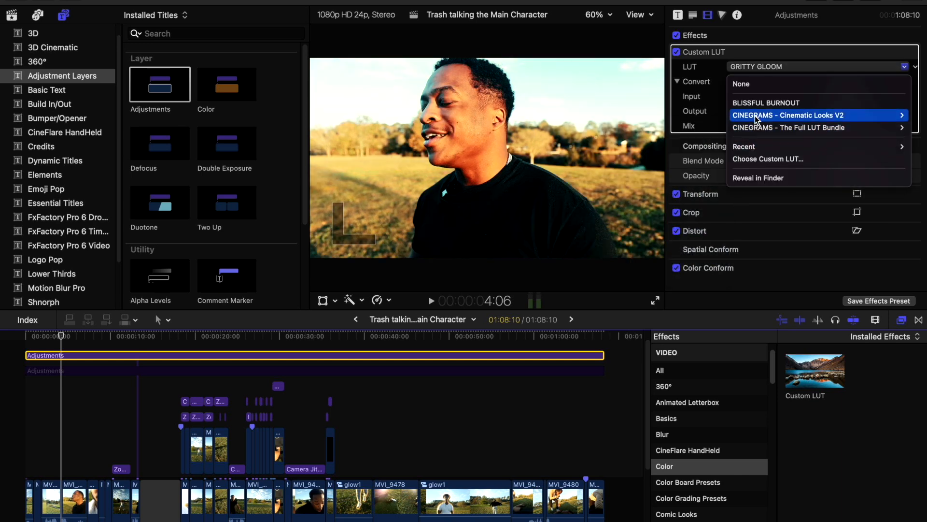
mouse_move(755, 115)
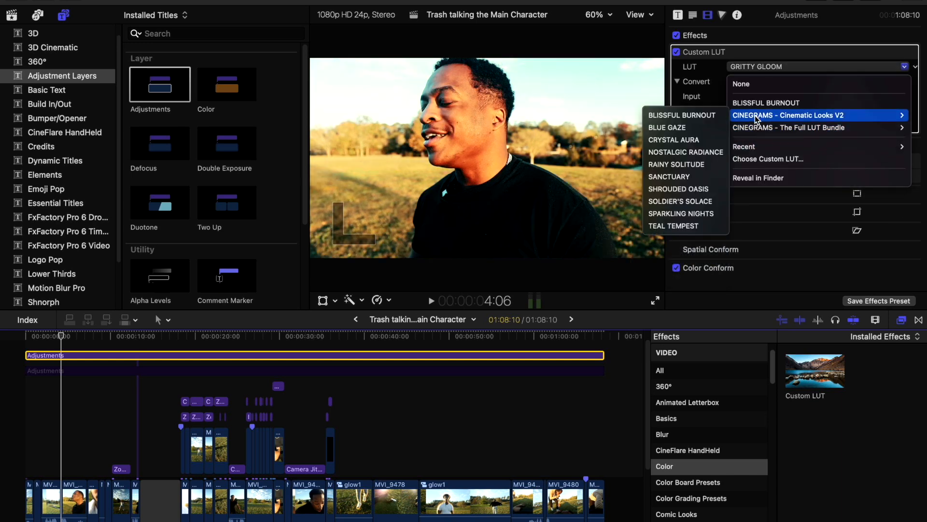
click(700, 140)
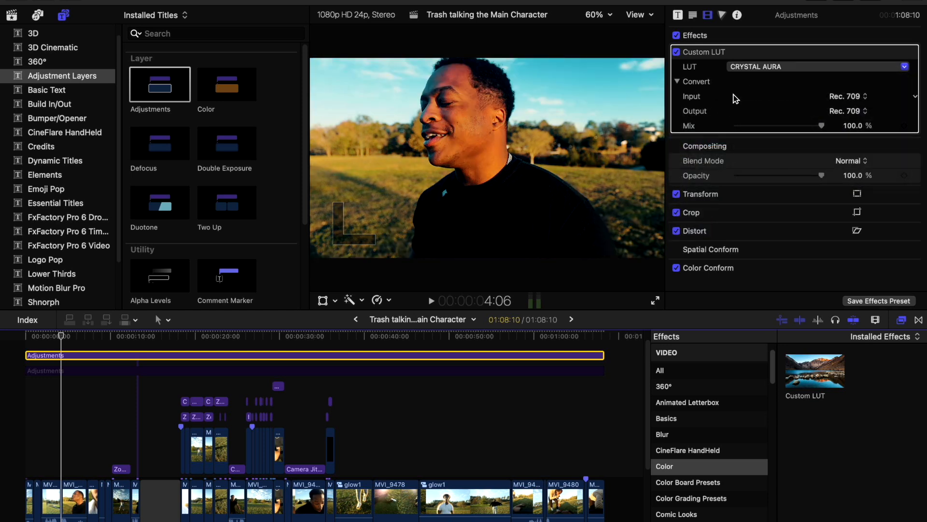
drag(825, 121, 798, 128)
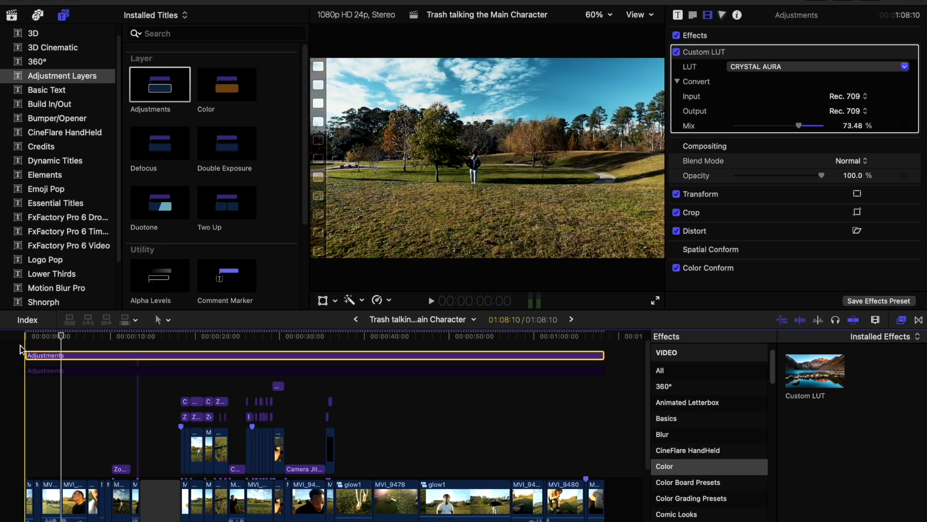
- Split the new Adjustments title at 10:17, where the jacket-waving shot is shown
click(41, 346)
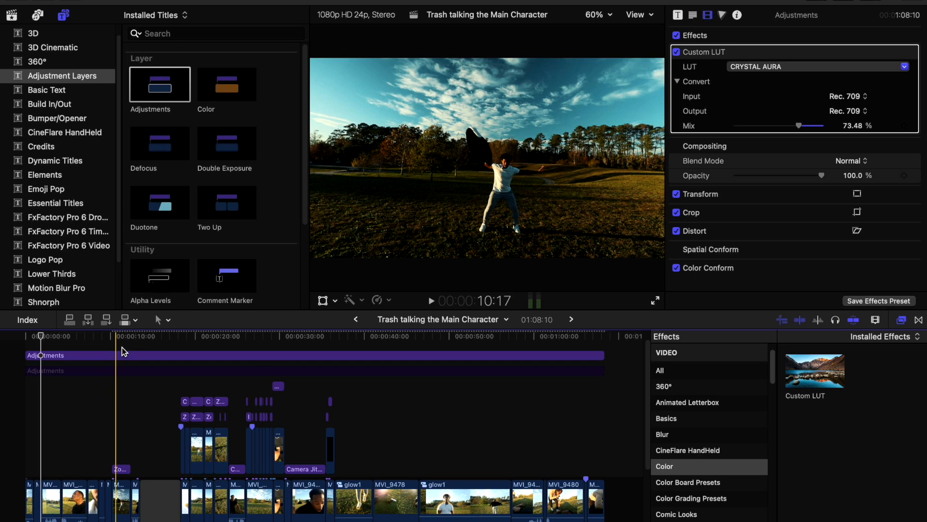
click(119, 355)
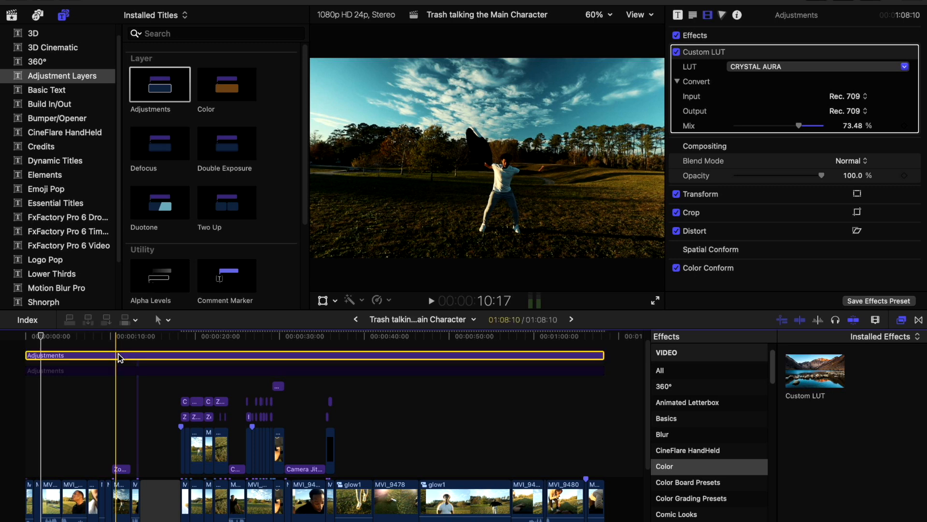
key(super+b)
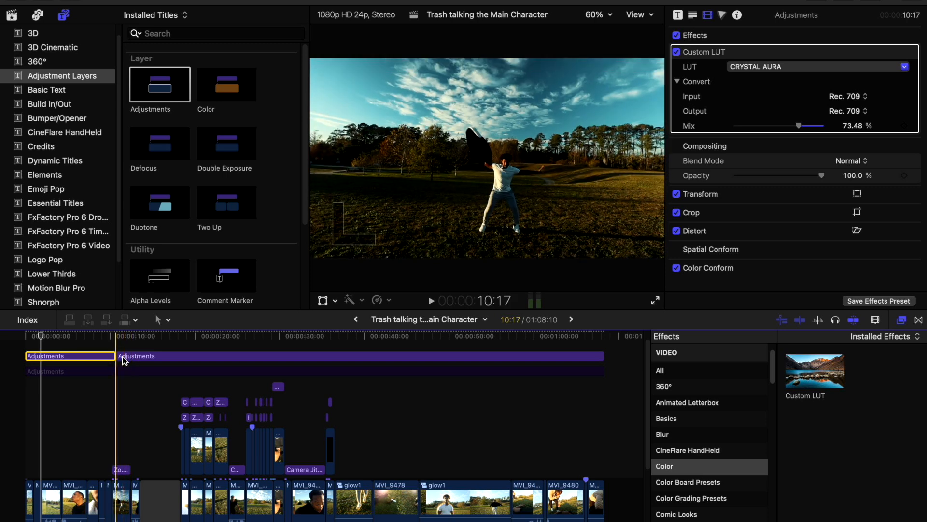
- Undo the split of the Adjustments title and switch to the Color Correction workspace
key(super+z)
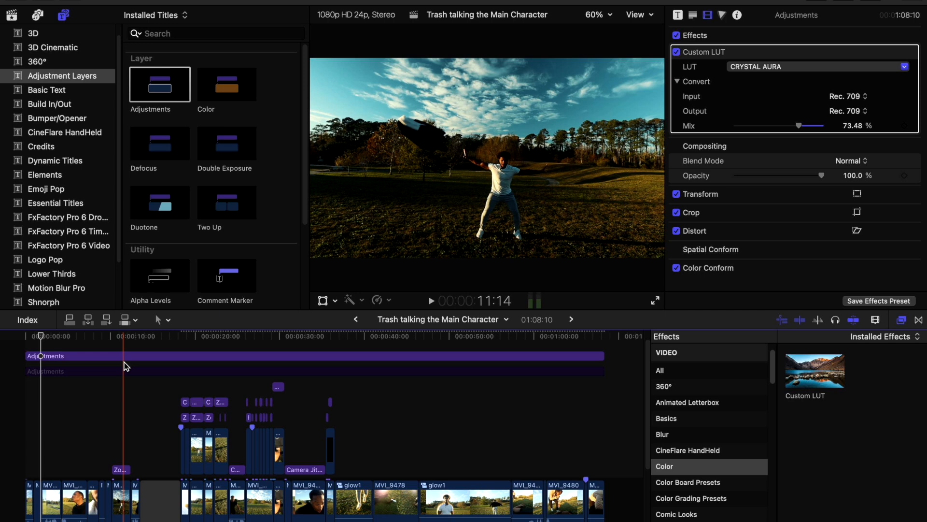
click(309, 0)
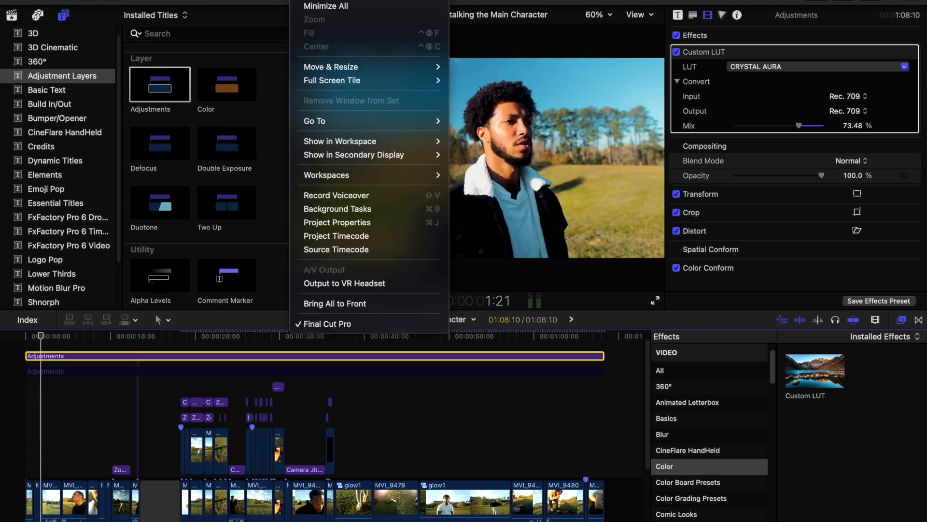
mouse_move(343, 178)
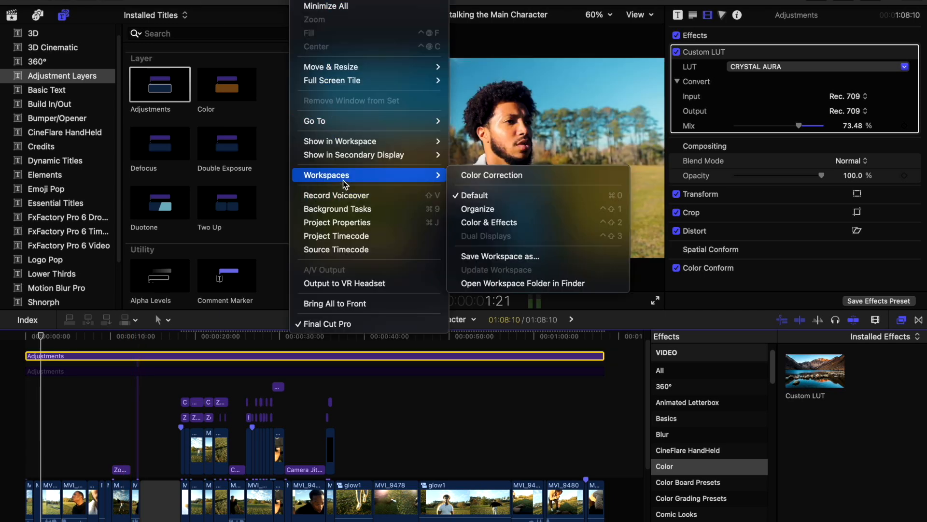
click(498, 175)
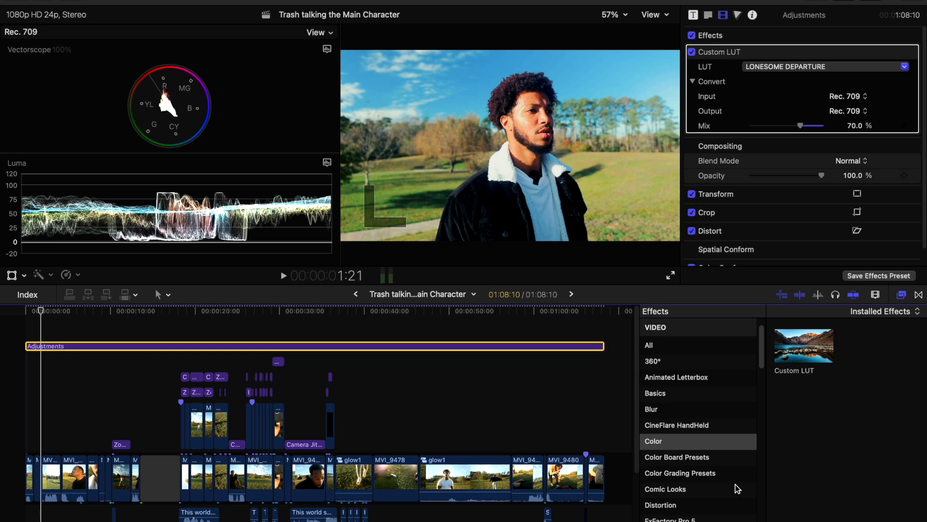
- Show all effects of the Color category and move the playhead to 19:01 in the close-up with the glowing outline
click(879, 521)
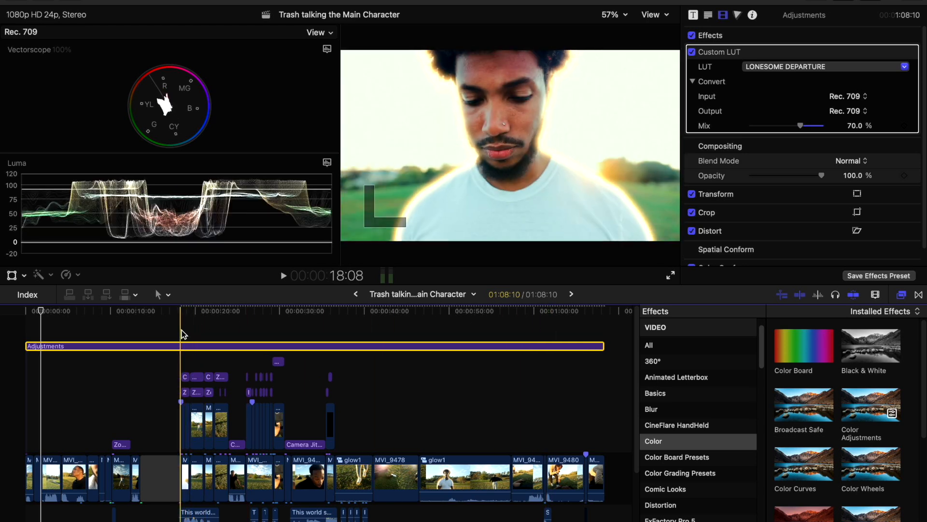
click(182, 330)
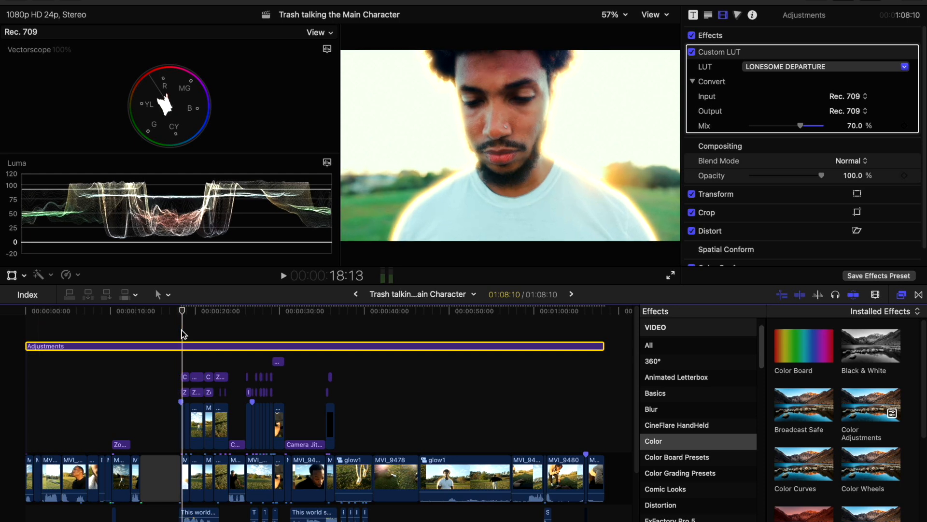
drag(182, 319, 186, 319)
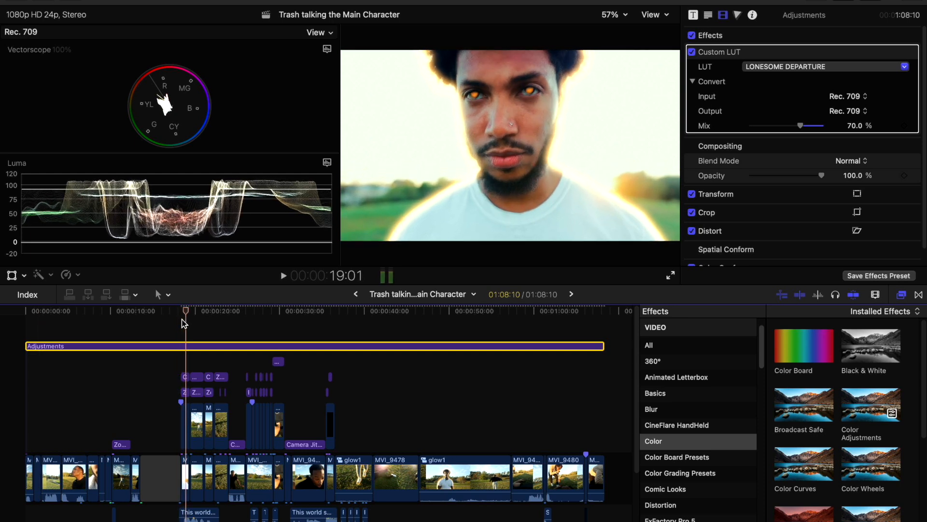